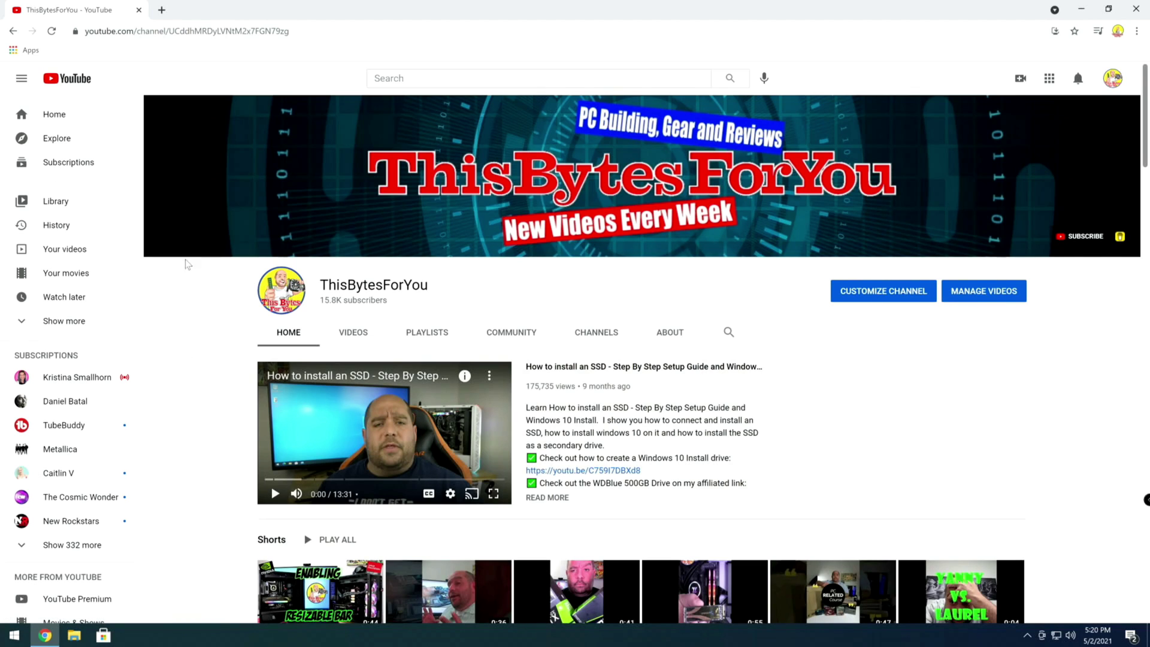
- From a new tab on wagnardsoft.com, get DDU v18.0.3.9 via its 'Official Download Here' link
left_click(162, 10)
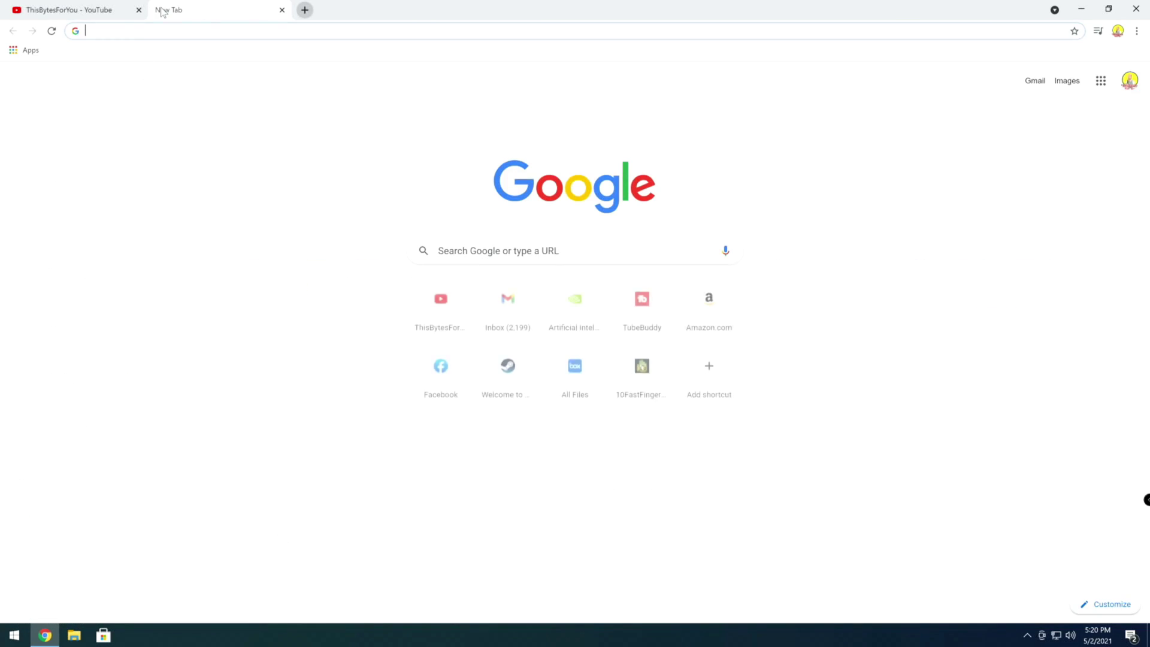
type("wagnard")
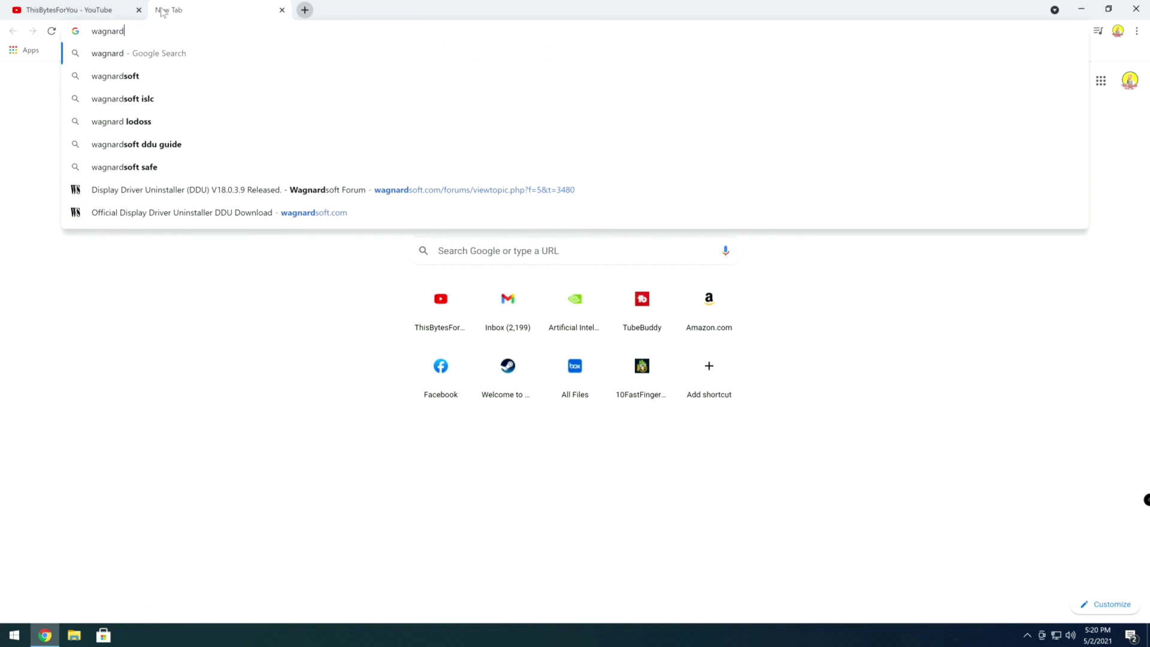
type("soft")
key("Return")
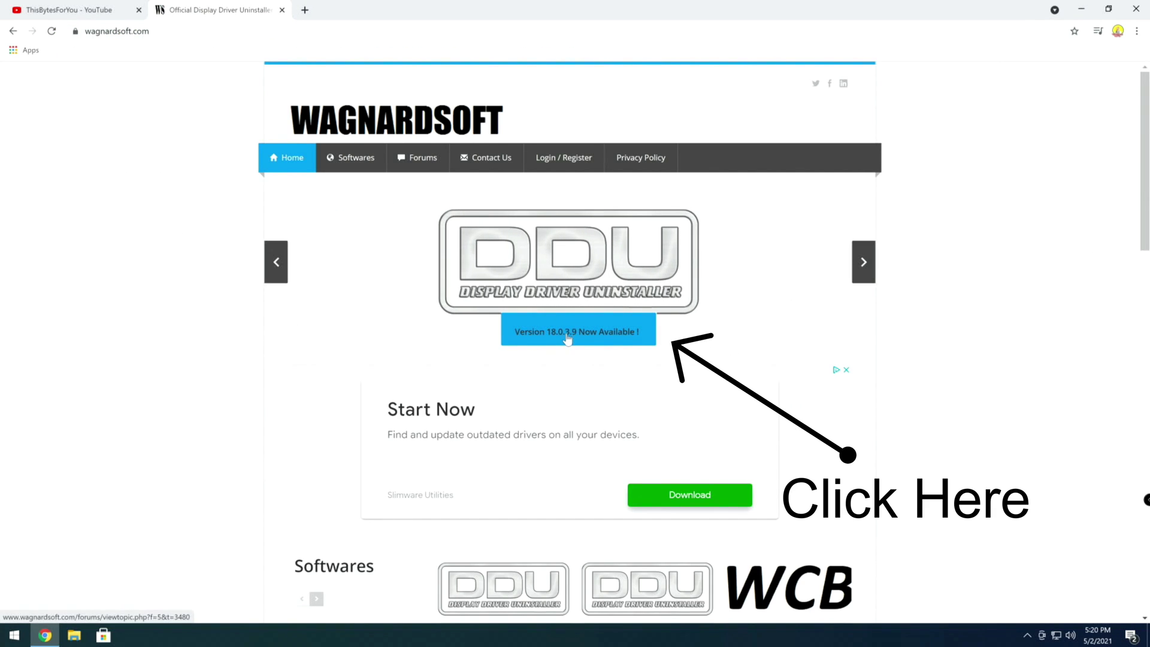
left_click(567, 337)
scroll(420, 360, "down", 4)
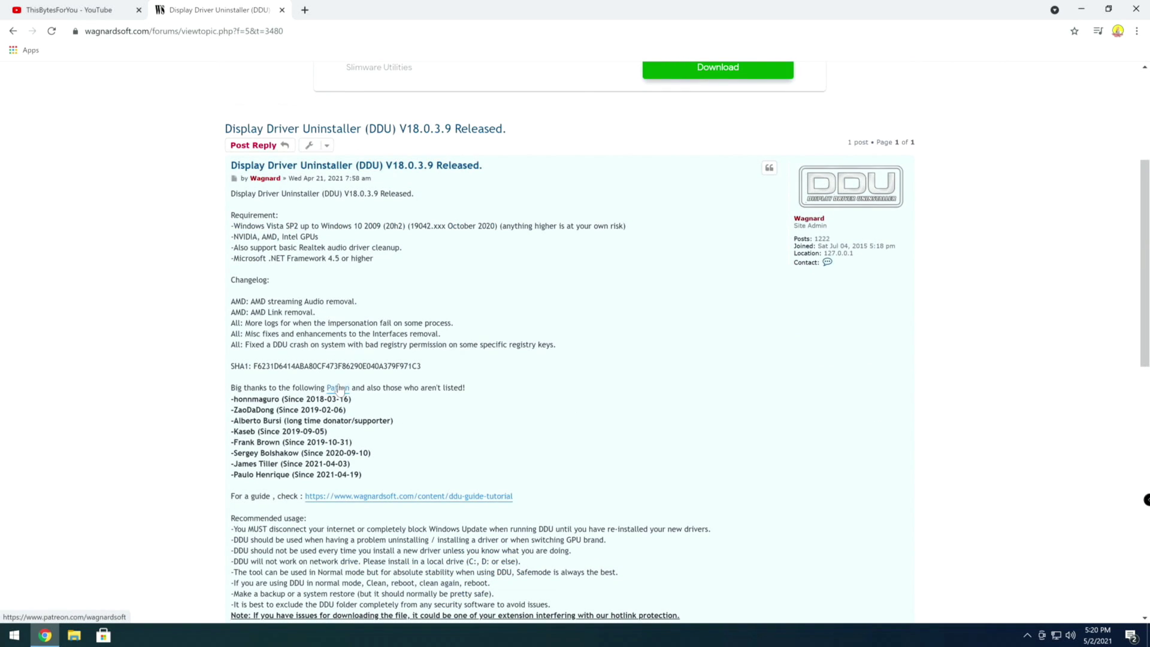
scroll(354, 419, "down", 4)
left_click(345, 457)
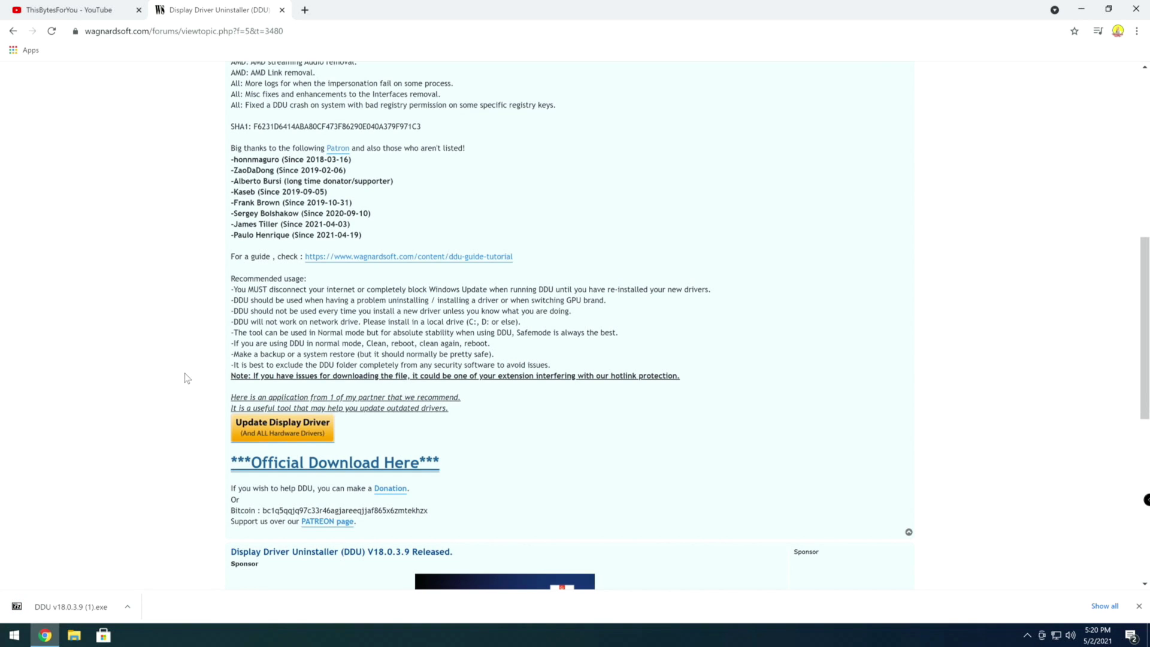
- Go to the AMD website's Drivers & Support page
left_click(200, 31)
type("amd")
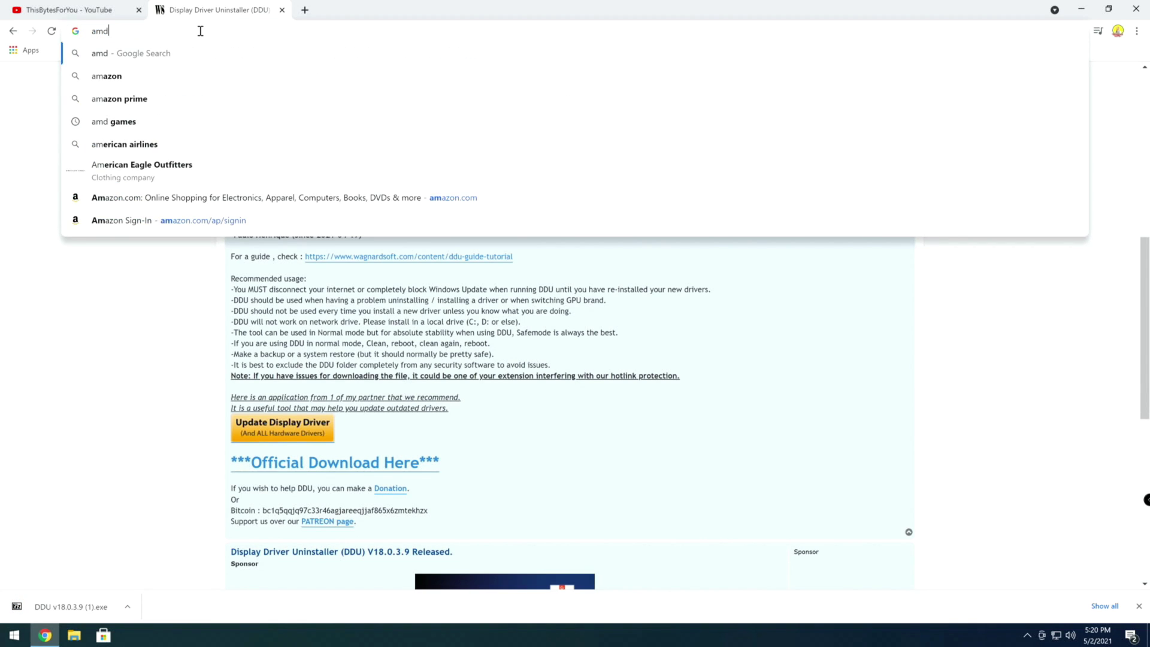
key("Return")
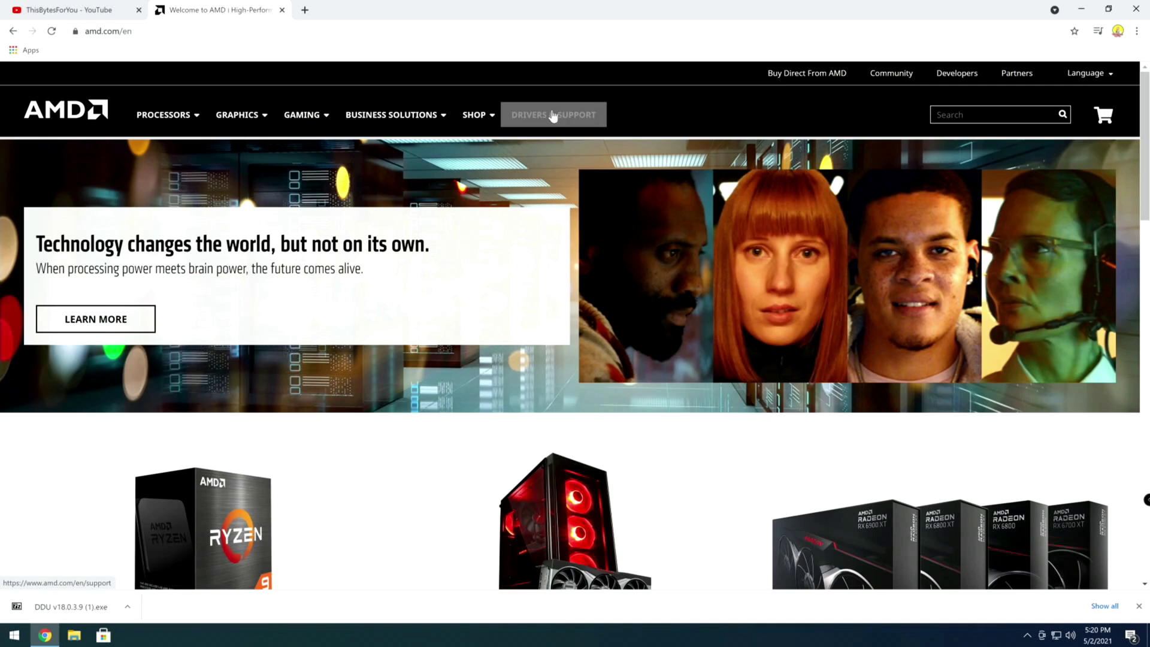
left_click(552, 115)
- Select Graphics > Radeon 6000 Series > 6700 Series > RX 6700 XT and submit
scroll(339, 343, "down", 3)
left_click(407, 488)
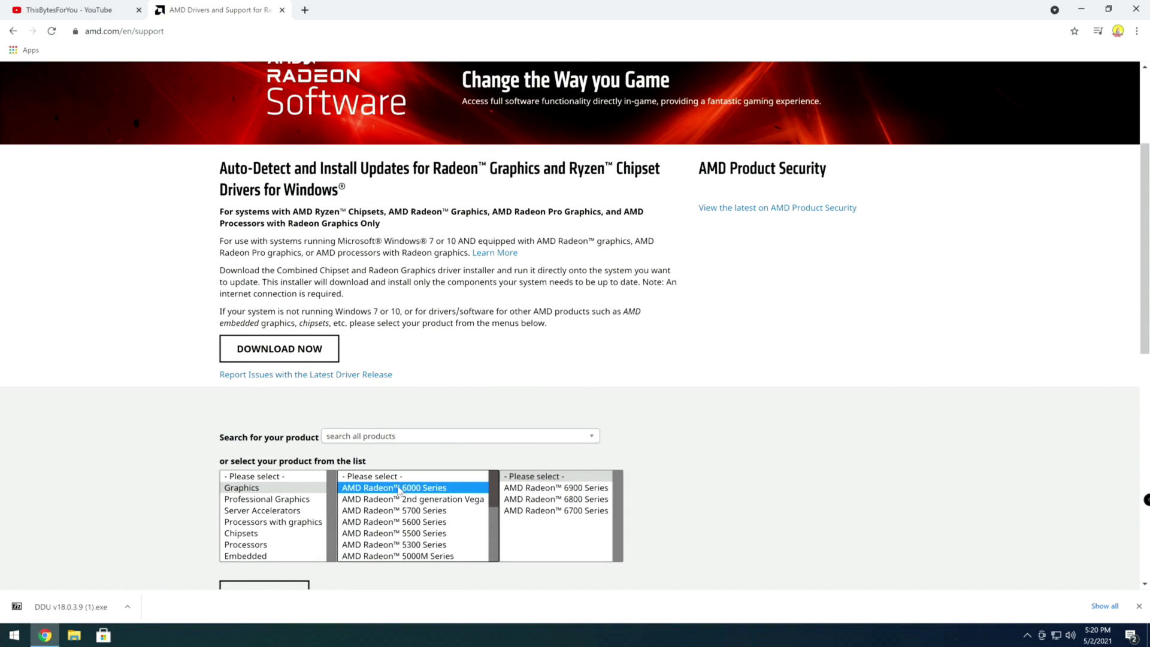
left_click(555, 499)
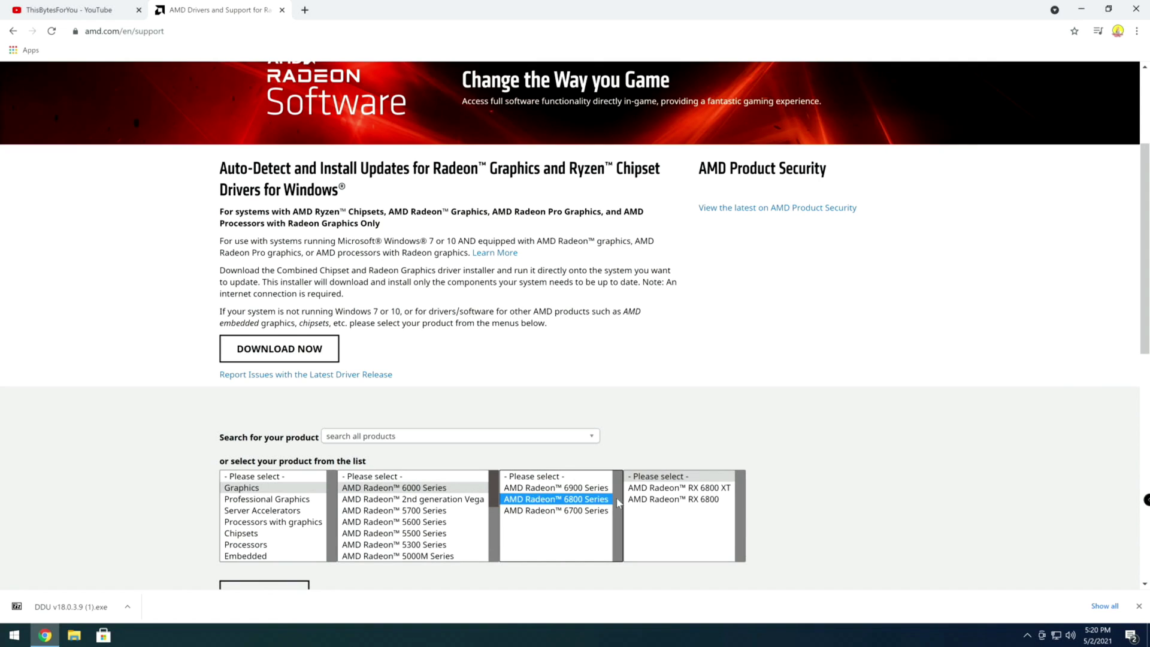
left_click(556, 511)
left_click(659, 487)
scroll(269, 563, "down", 2)
left_click(255, 479)
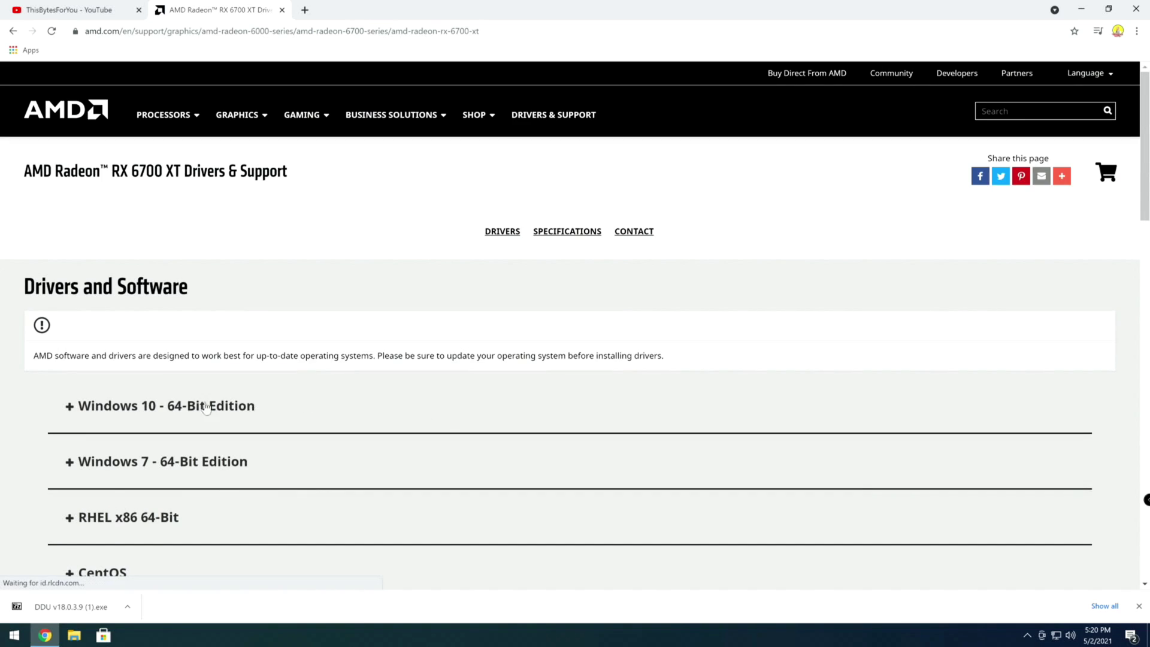
- Expand the Windows 10 64-bit Adrenalin 21.4.1 downloads and review the release notes
left_click(197, 406)
scroll(880, 479, "down", 1)
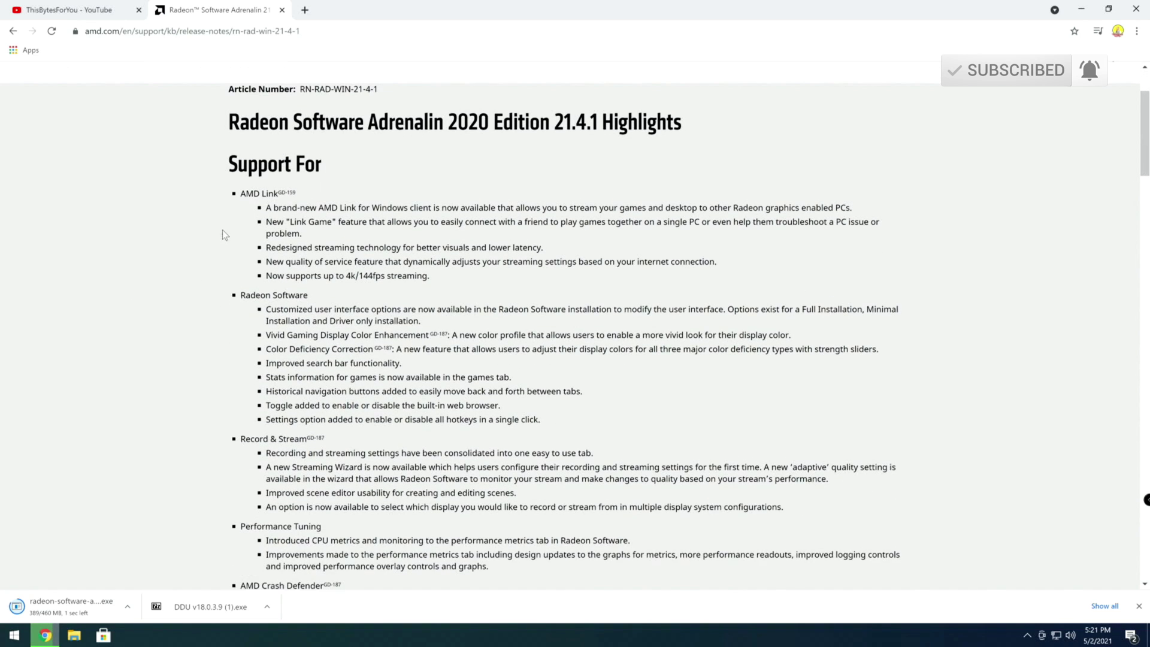
scroll(221, 263, "down", 1)
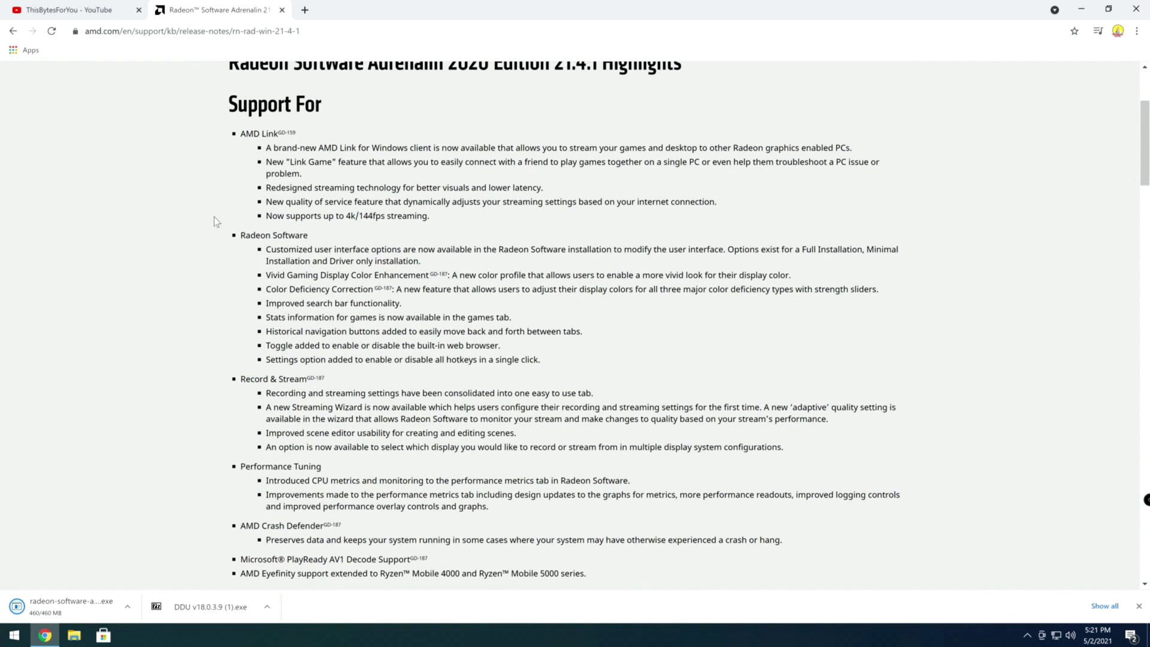
scroll(219, 224, "down", 1)
scroll(220, 227, "down", 3)
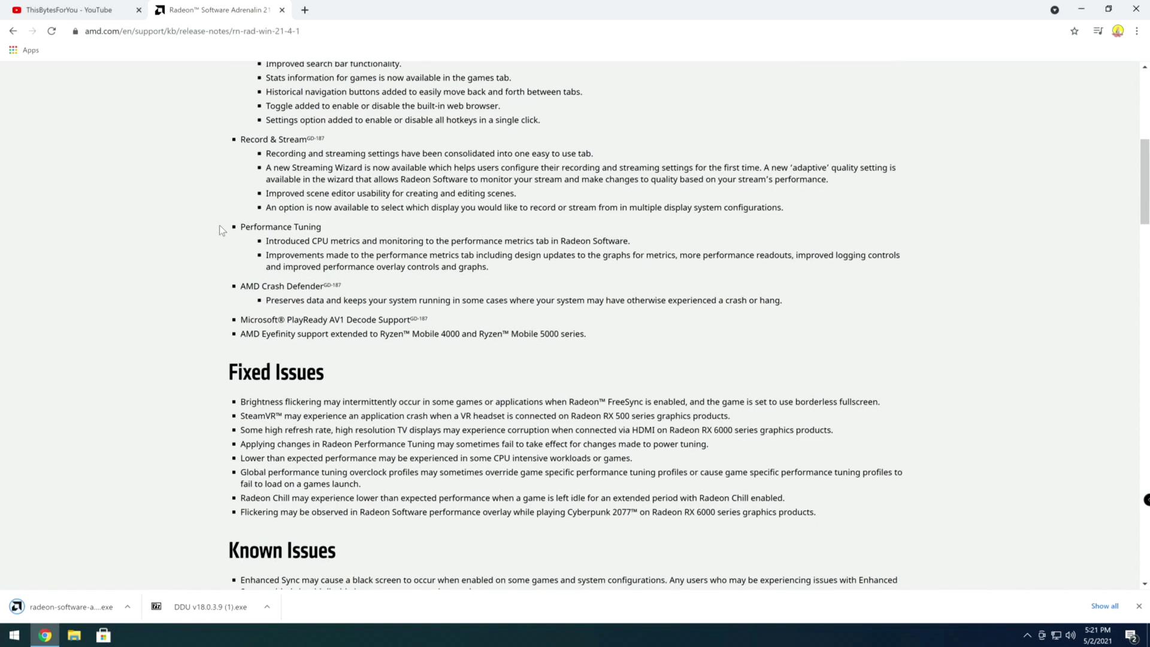
scroll(217, 235, "down", 3)
mouse_move(222, 374)
left_mouse_down()
mouse_move(428, 471)
mouse_move(522, 551)
left_mouse_up()
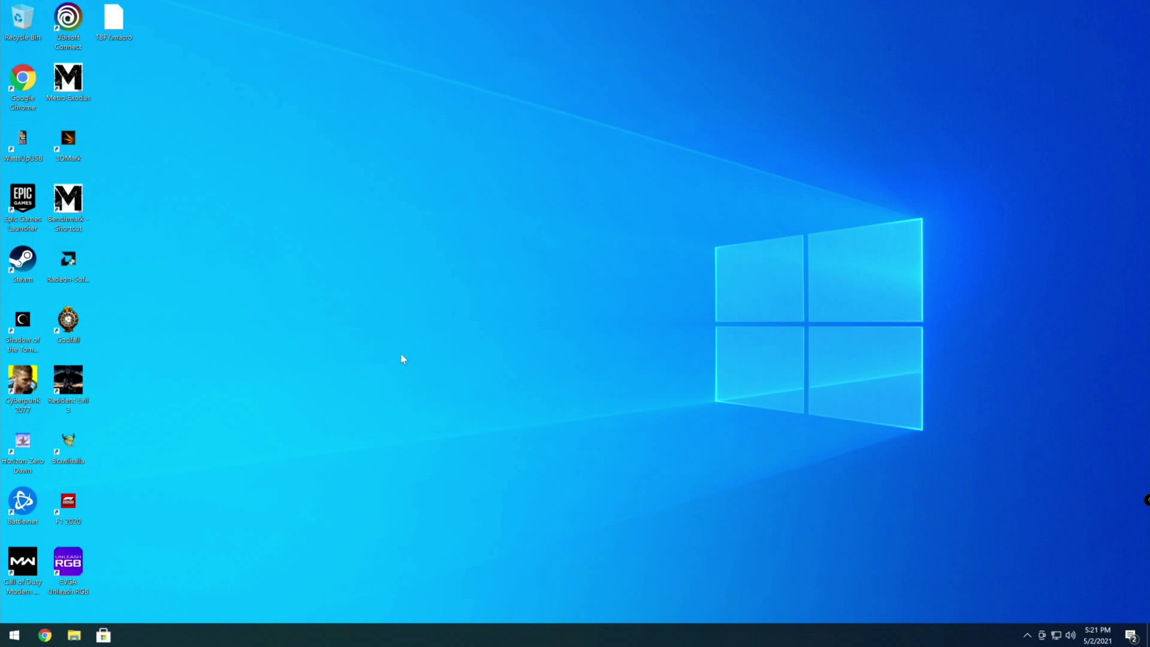
- Run the DDU v18.0.3.9 archive from Downloads, extracting it to a DDU1 folder on C:
left_click(84, 632)
left_click(278, 330)
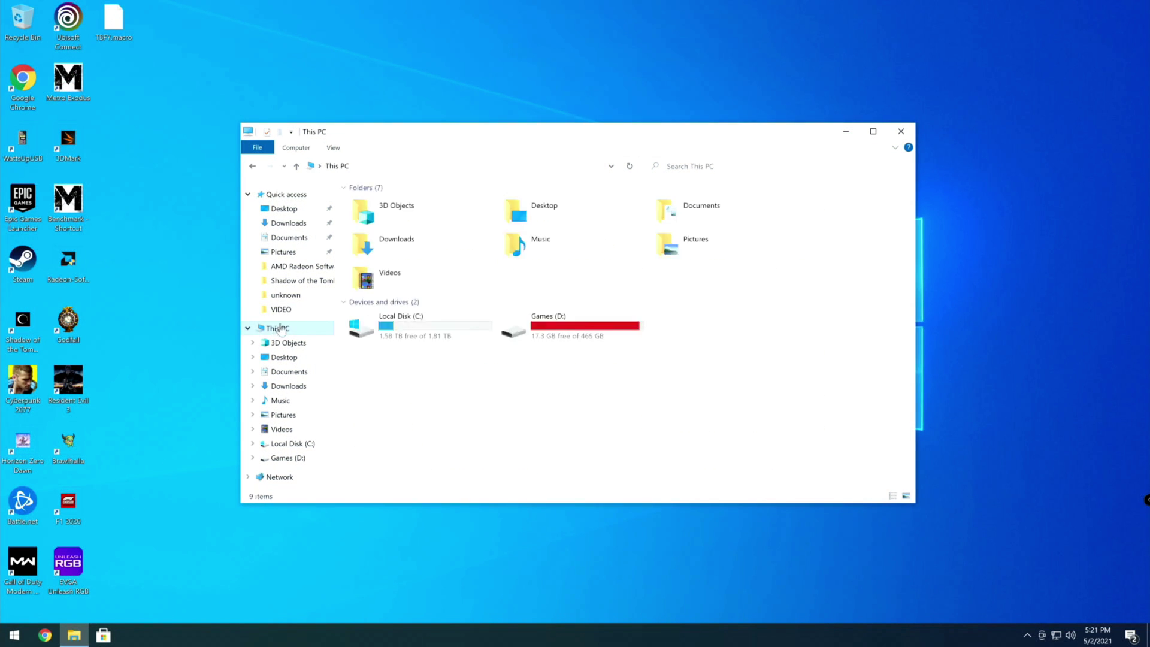
left_click(285, 224)
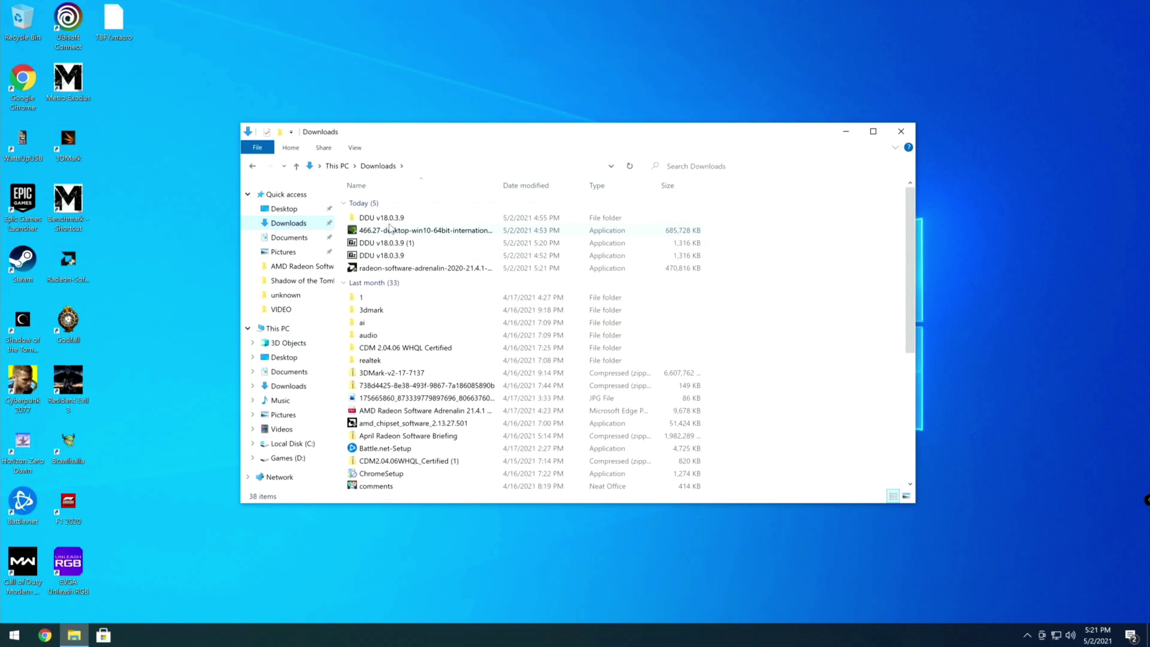
double_click(382, 255)
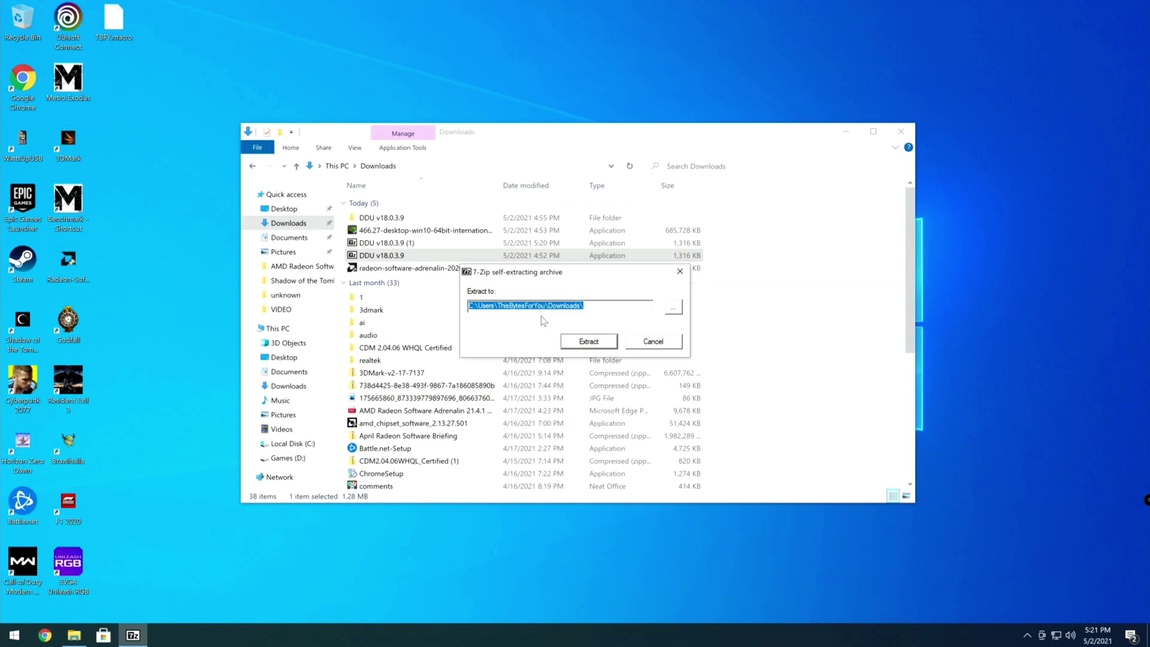
type("c:\\DDU1")
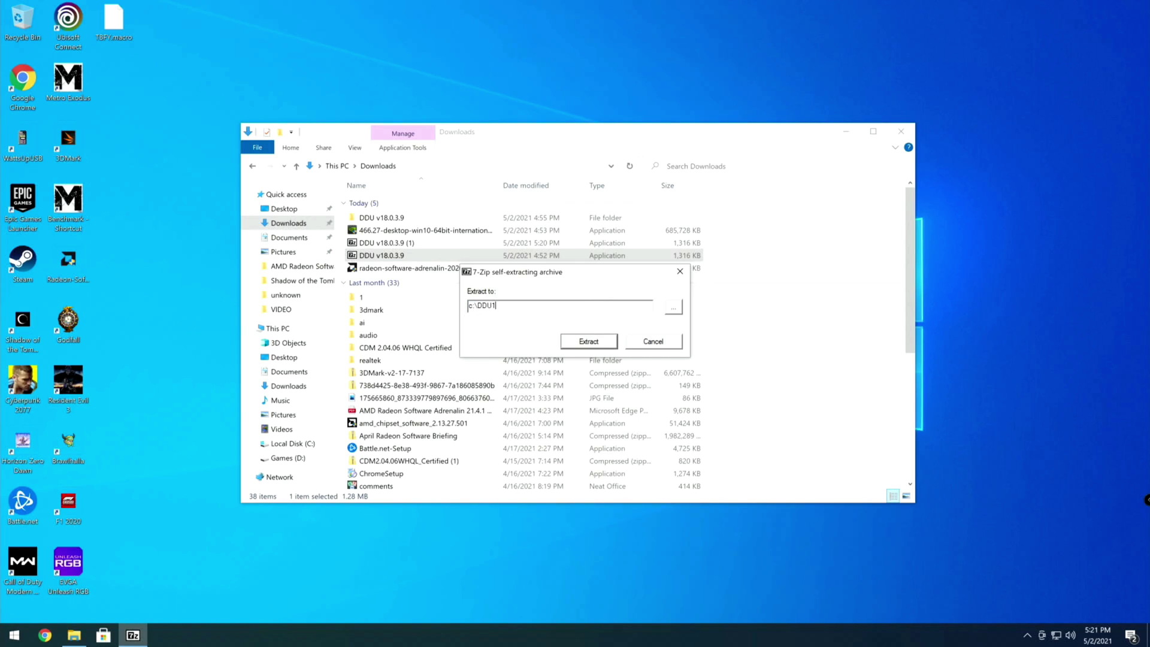
key("Return")
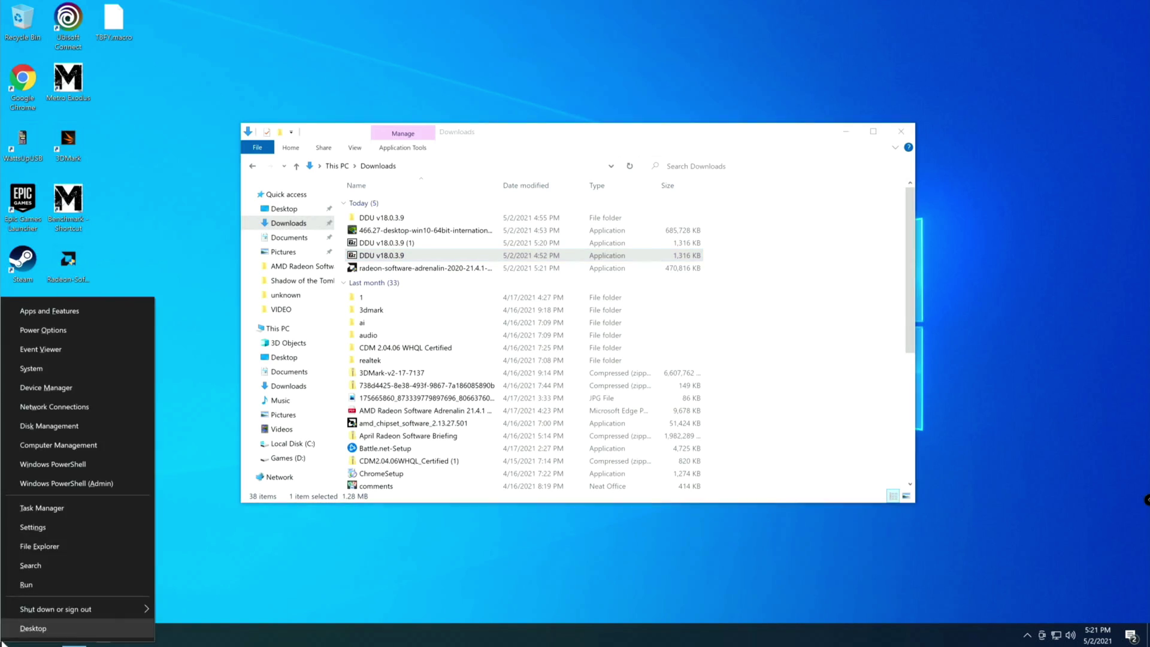
mouse_move(56, 609)
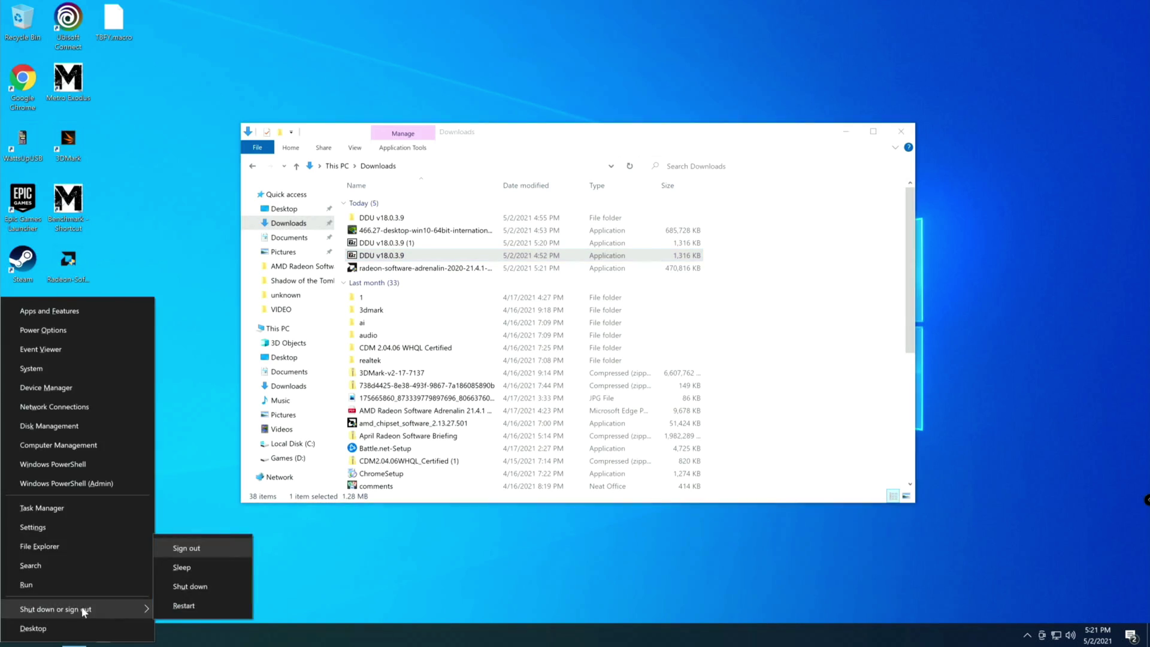
- Restart into recovery and choose Troubleshoot > Advanced options > Startup Settings for Safe Mode
left_click(226, 614)
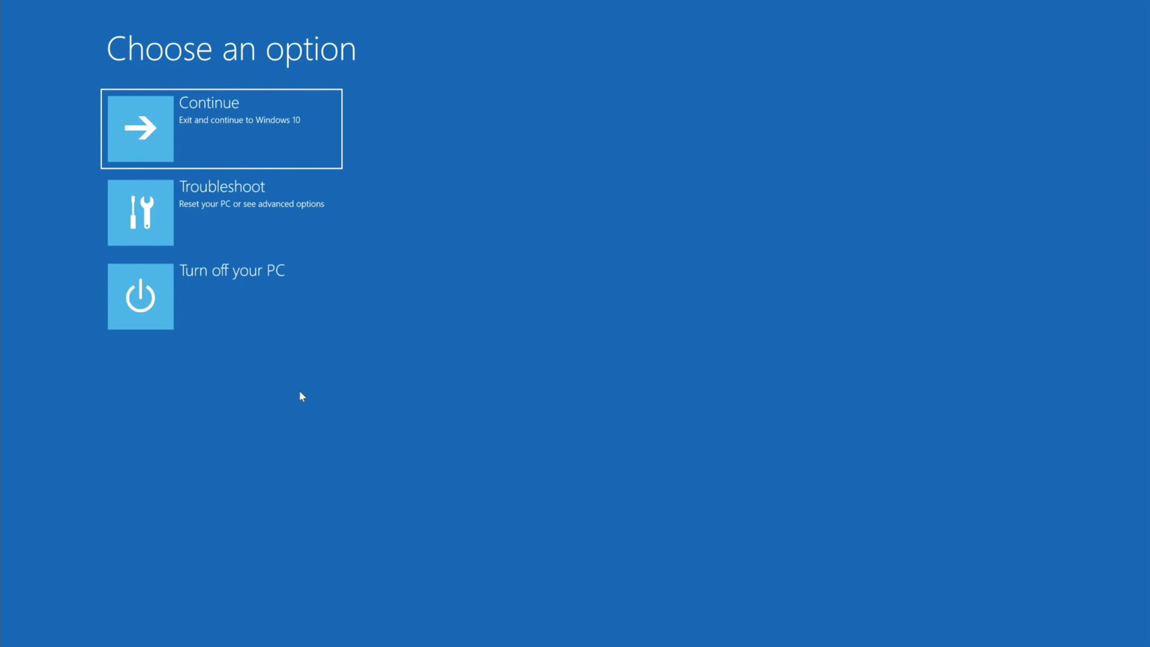
left_click(213, 216)
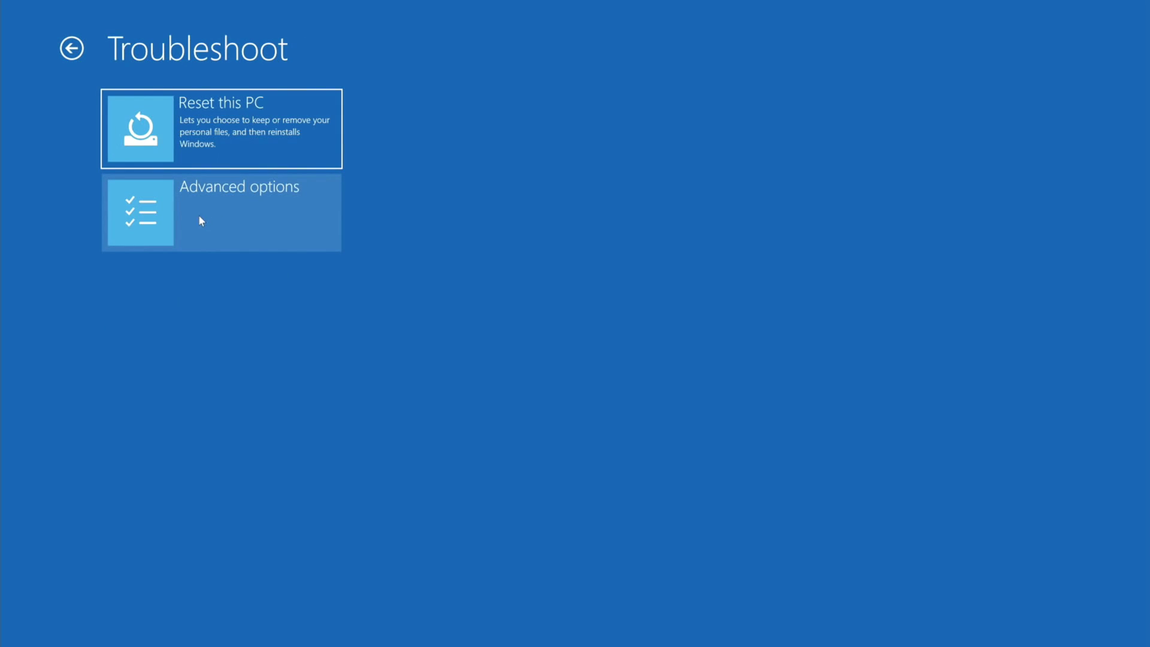
left_click(175, 219)
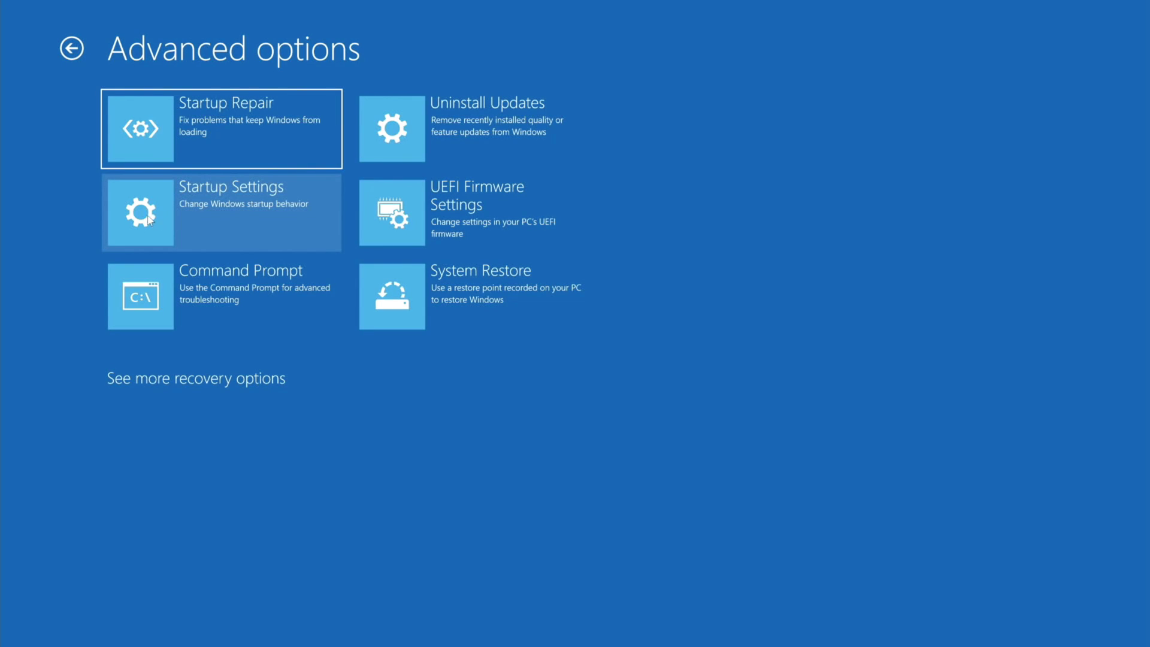
left_click(150, 221)
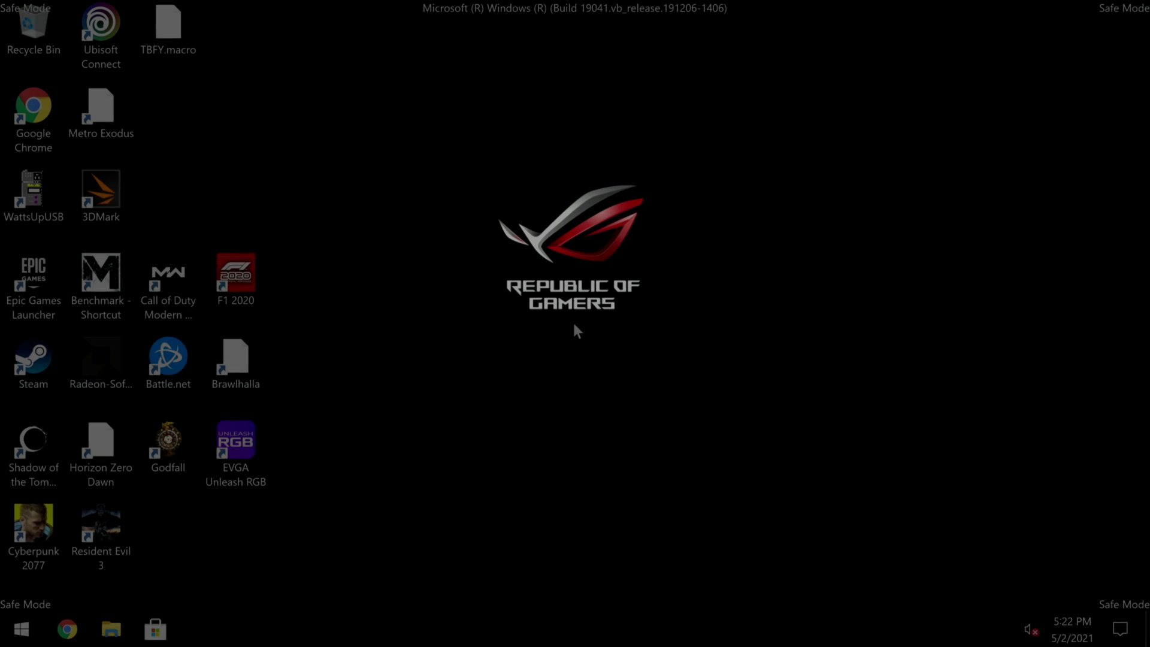
- Browse This PC > Local Disk (C:) > DDU1 > DDU v18.0.3.9 and launch Display Driver Uninstaller
left_click(119, 629)
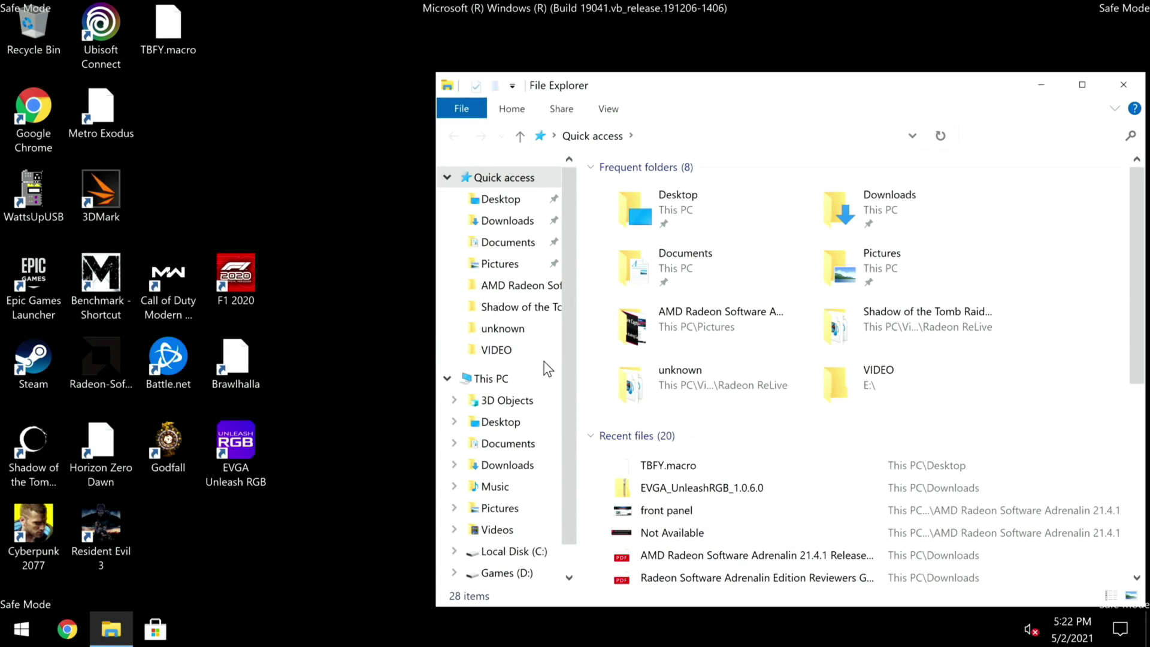
left_click(500, 382)
double_click(687, 443)
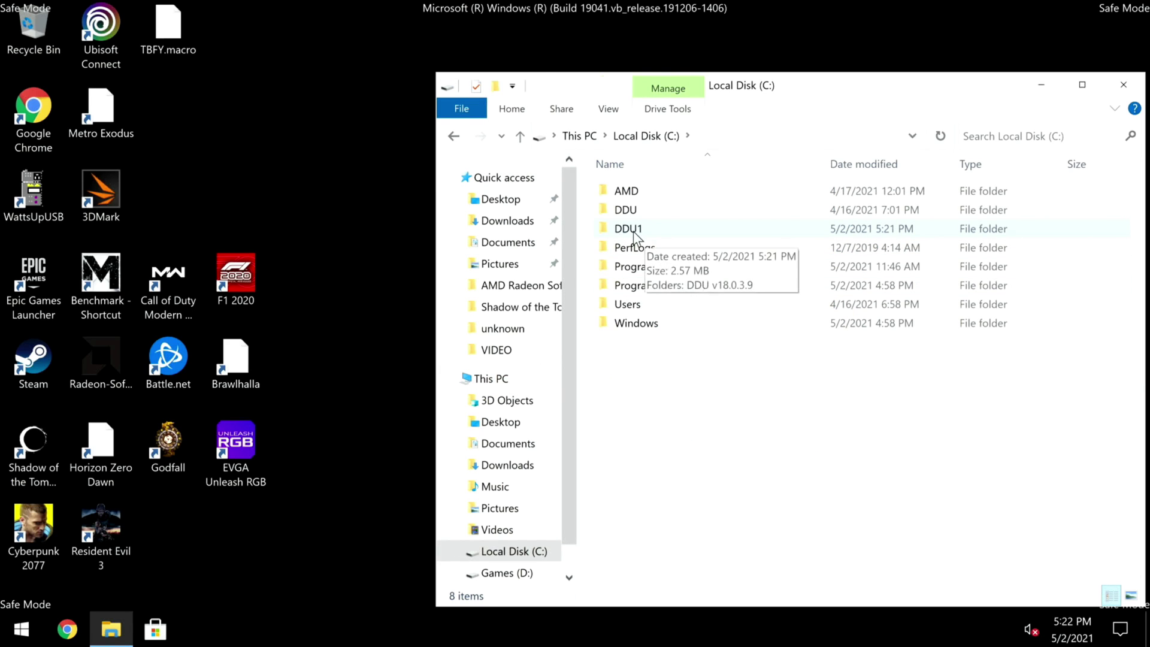
double_click(632, 230)
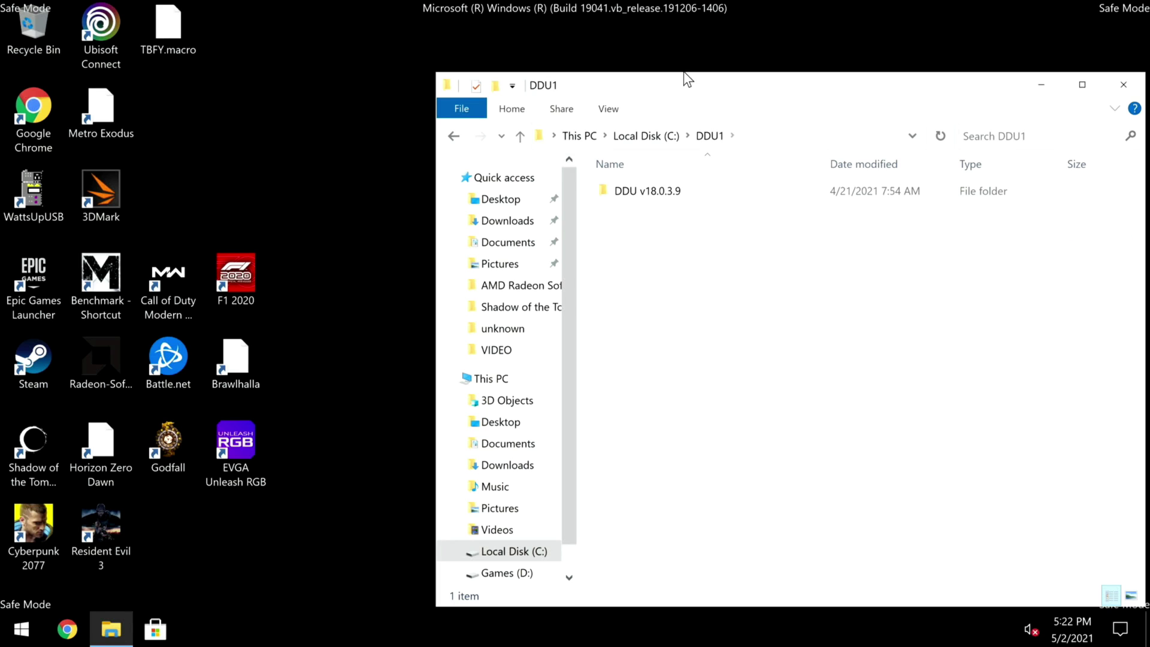
left_click_drag(682, 80, 498, 67)
double_click(451, 176)
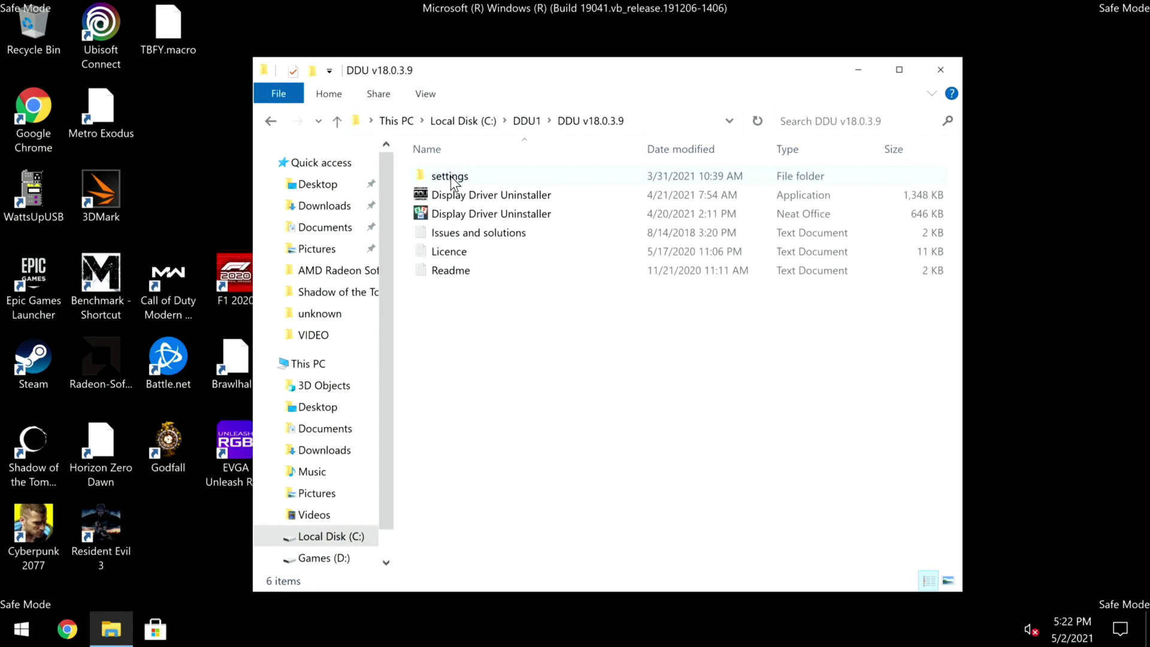
left_click(452, 196)
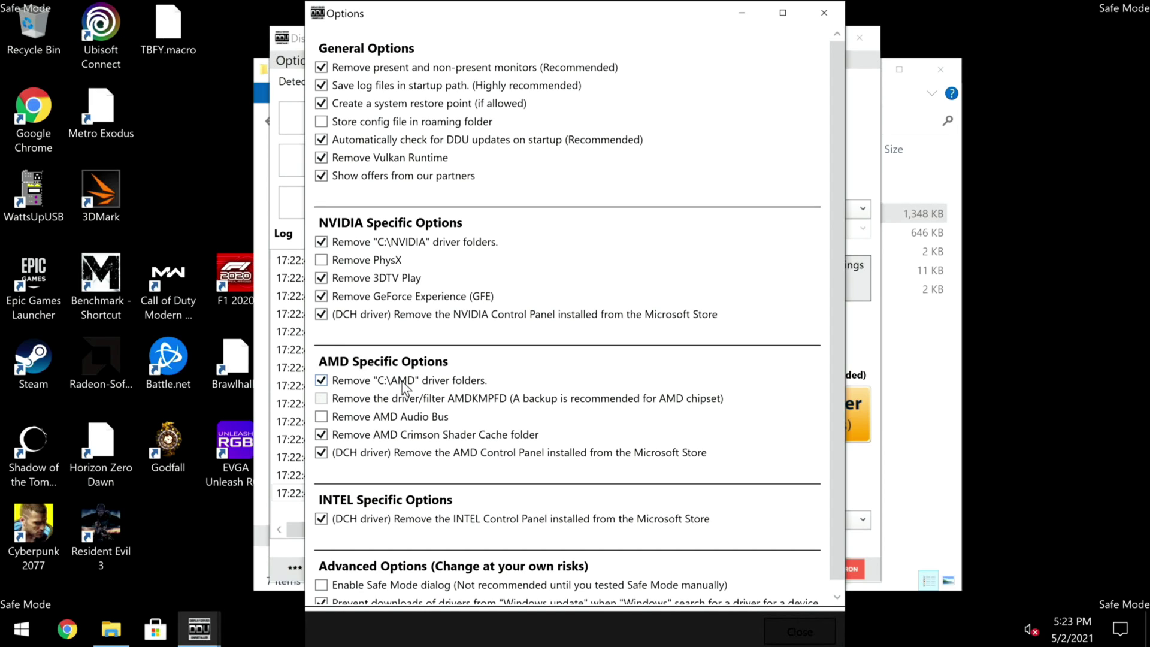
- Uncheck removal of C:\AMD folders and AMD shader cache/control panel, then close Options
left_click(322, 381)
left_click(322, 434)
scroll(336, 457, "down", 1)
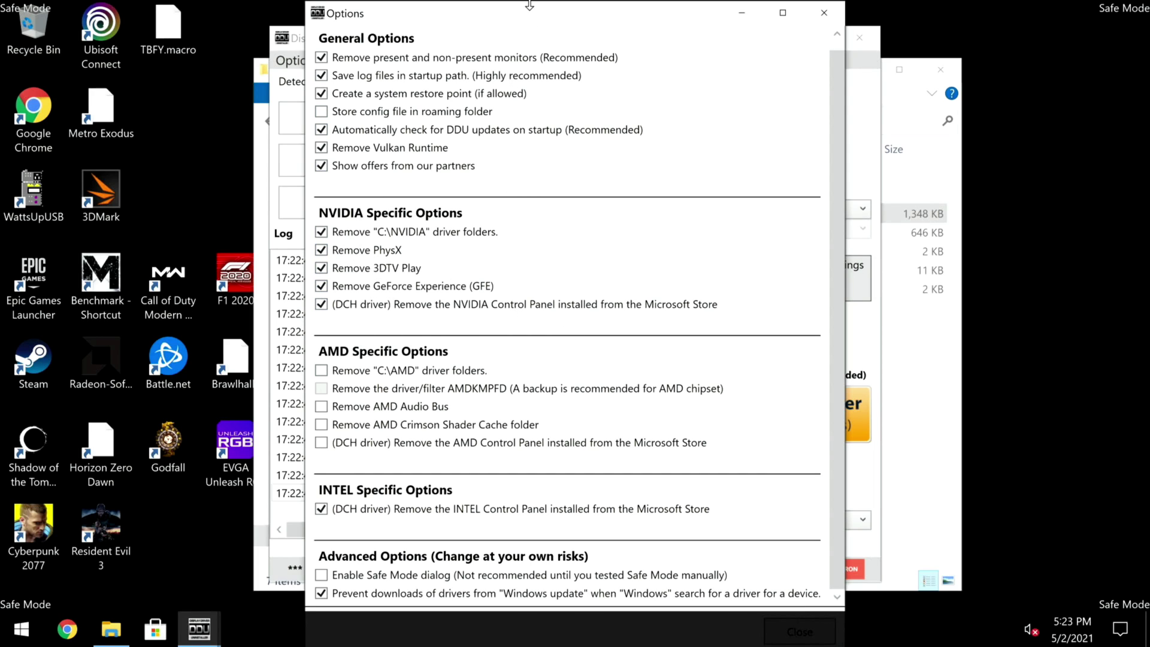
left_click_drag(530, 5, 520, 23)
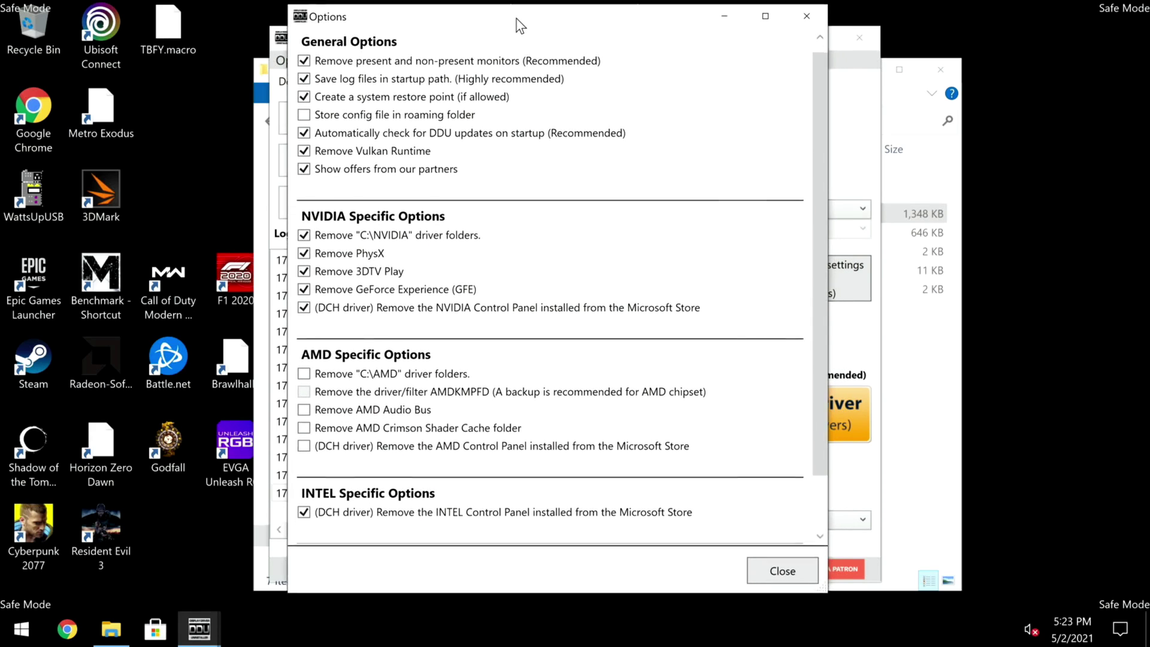
scroll(644, 360, "down", 2)
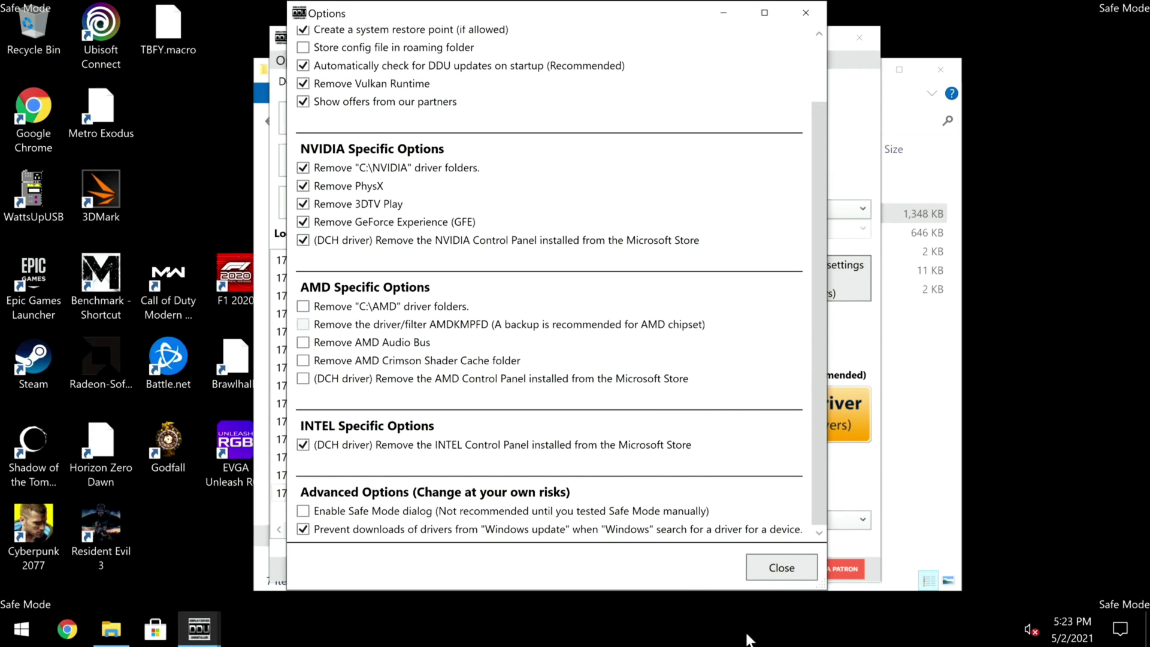
left_click(782, 568)
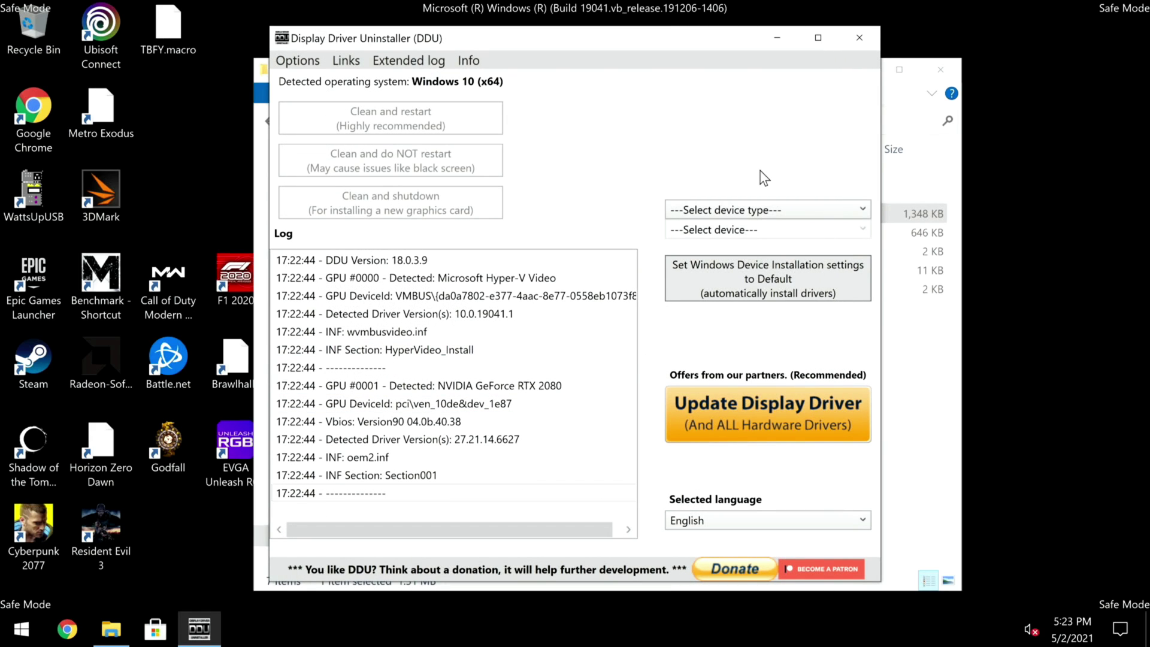
- Set device type to GPU and vendor to NVIDIA, then run Clean and shutdown
left_click(738, 210)
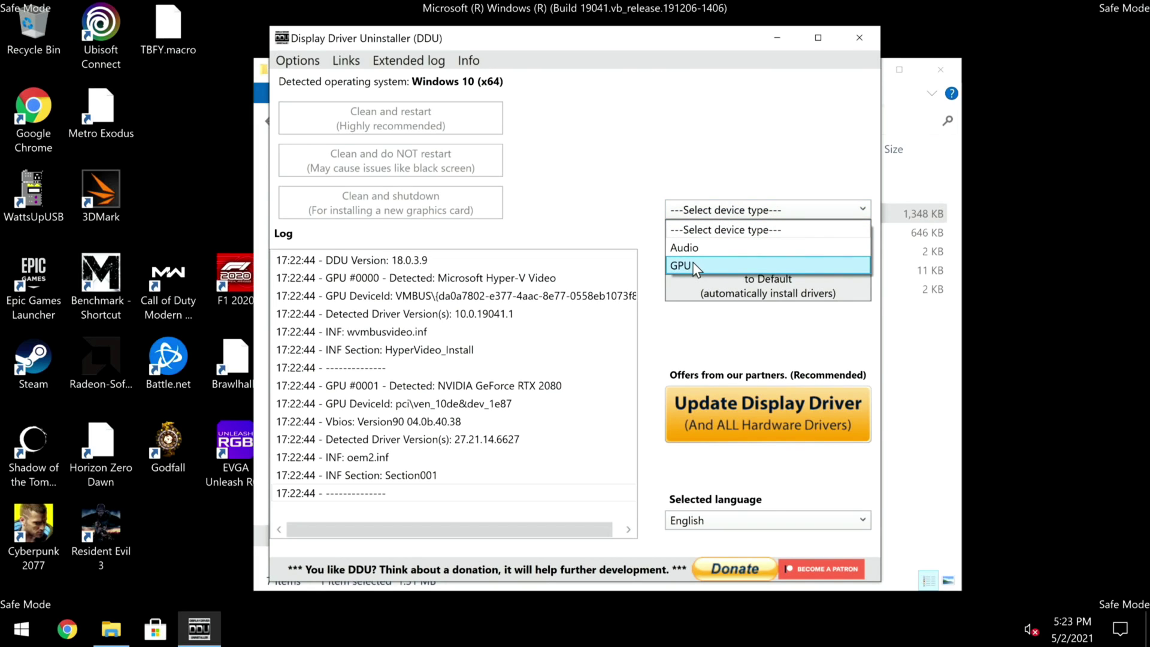
left_click(692, 263)
left_click(710, 227)
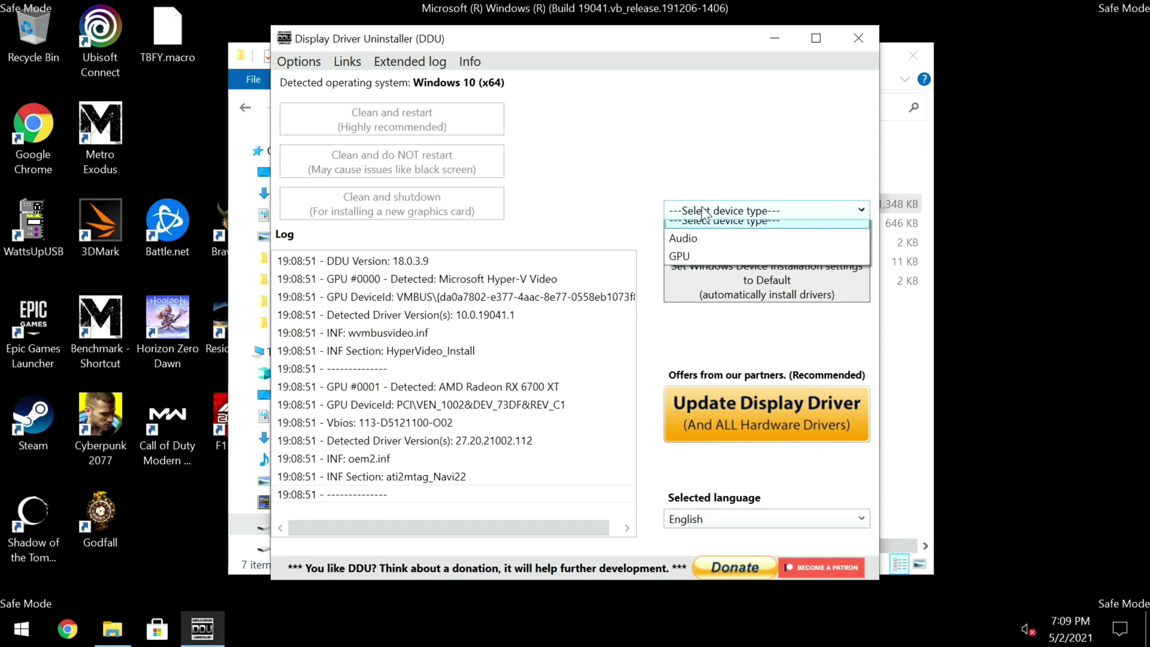
left_click(674, 264)
left_click(698, 234)
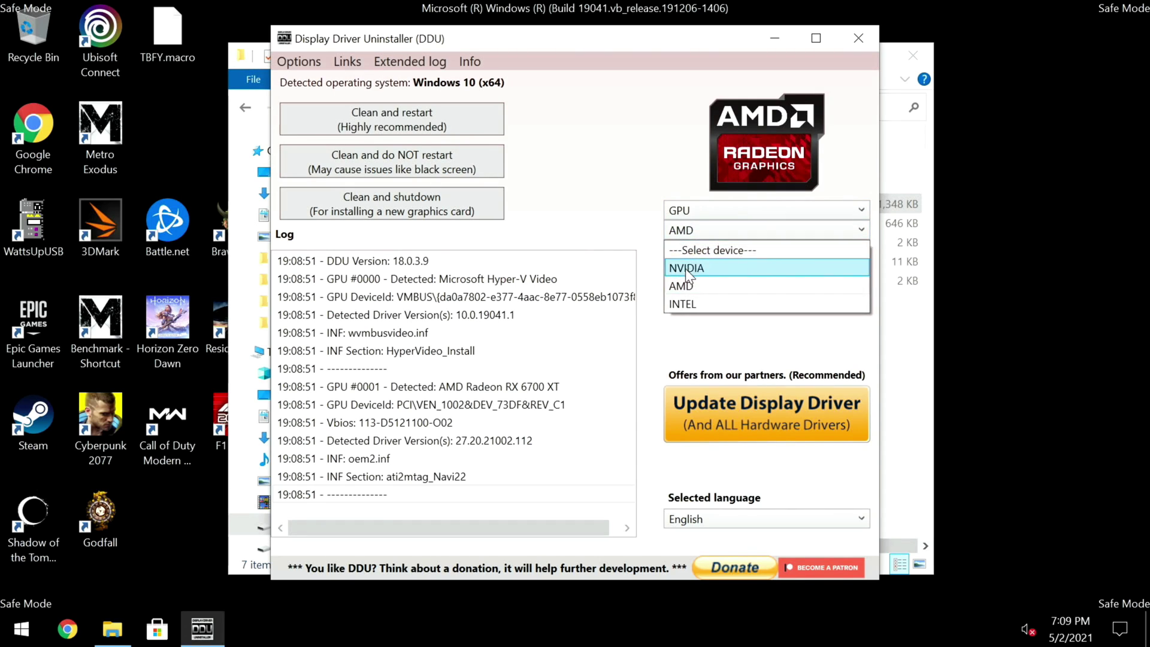
left_click(685, 267)
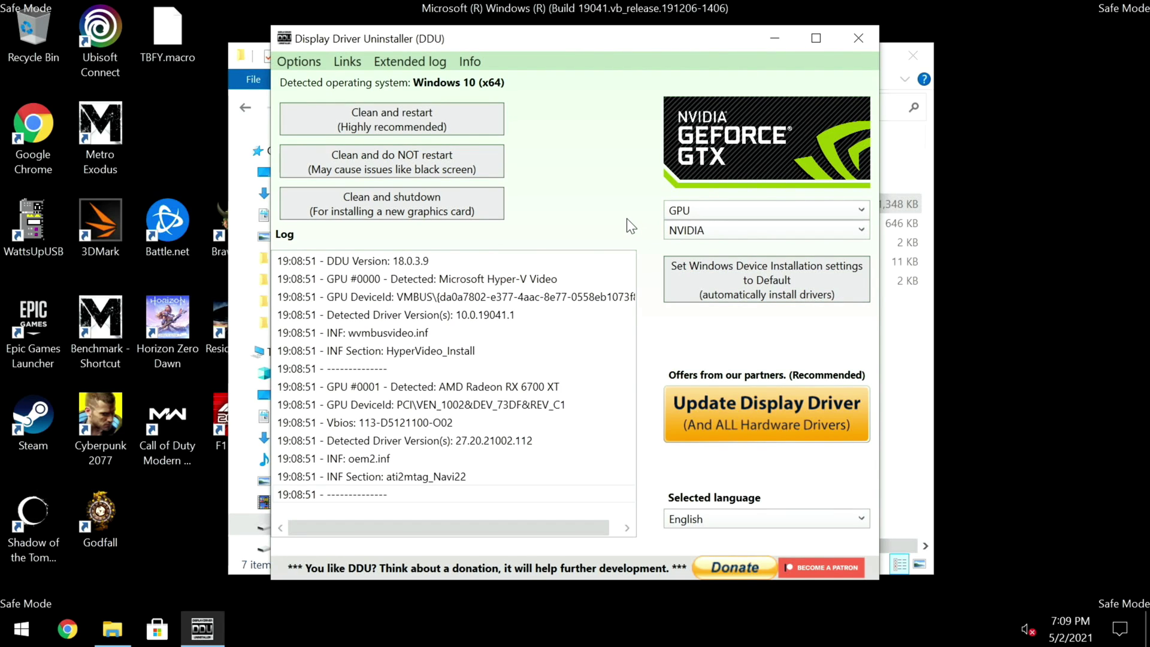
left_click(365, 202)
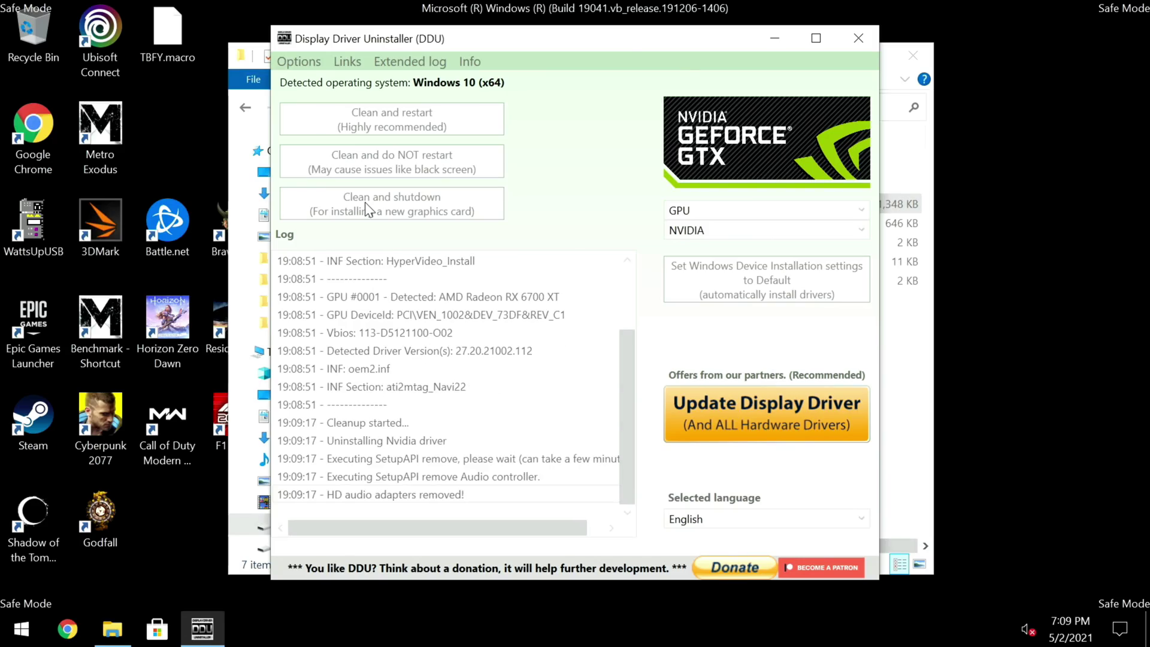
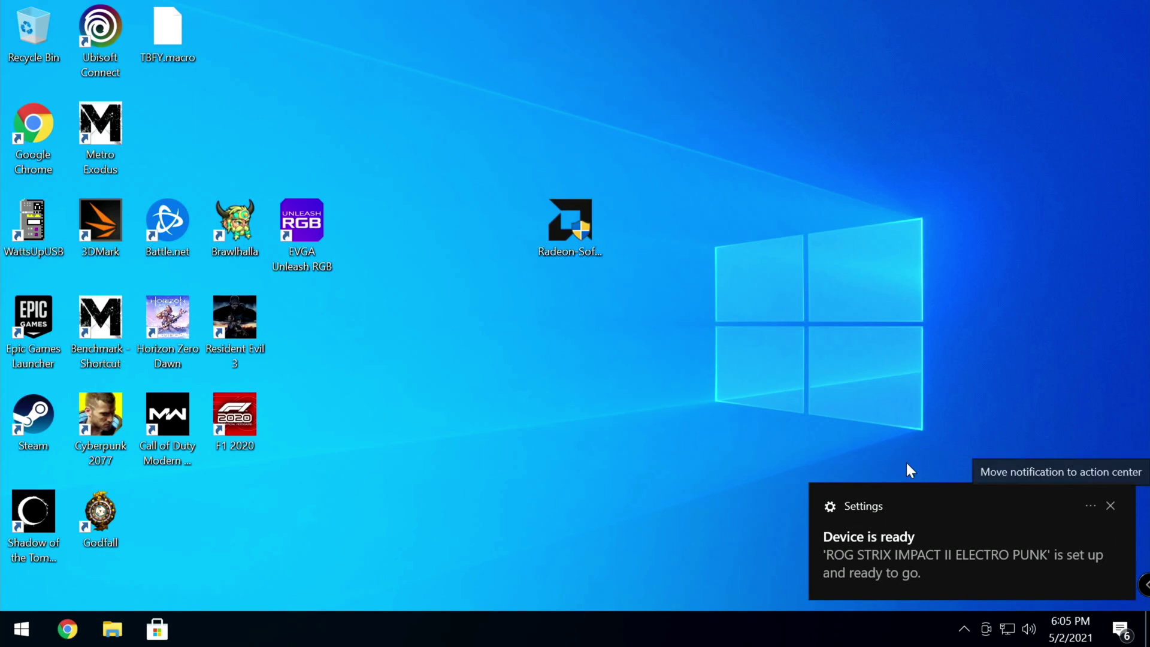
- Dismiss the notification and open File Explorer to the Downloads folder
left_click(1110, 506)
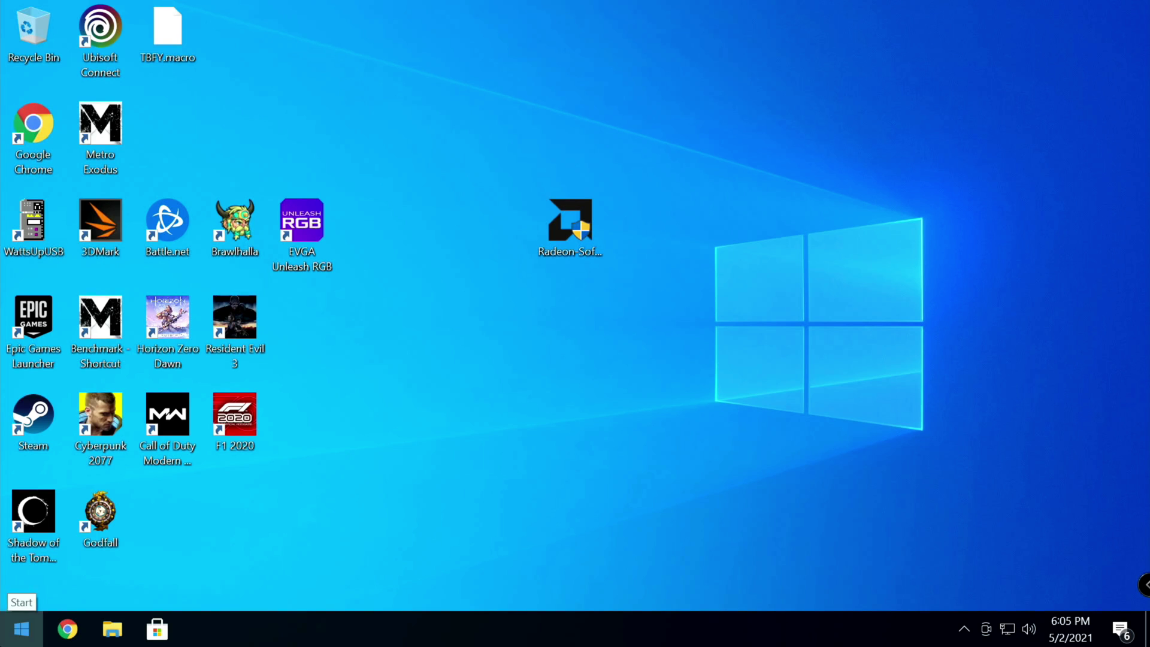
left_click(22, 628)
left_click(849, 264)
left_click(112, 630)
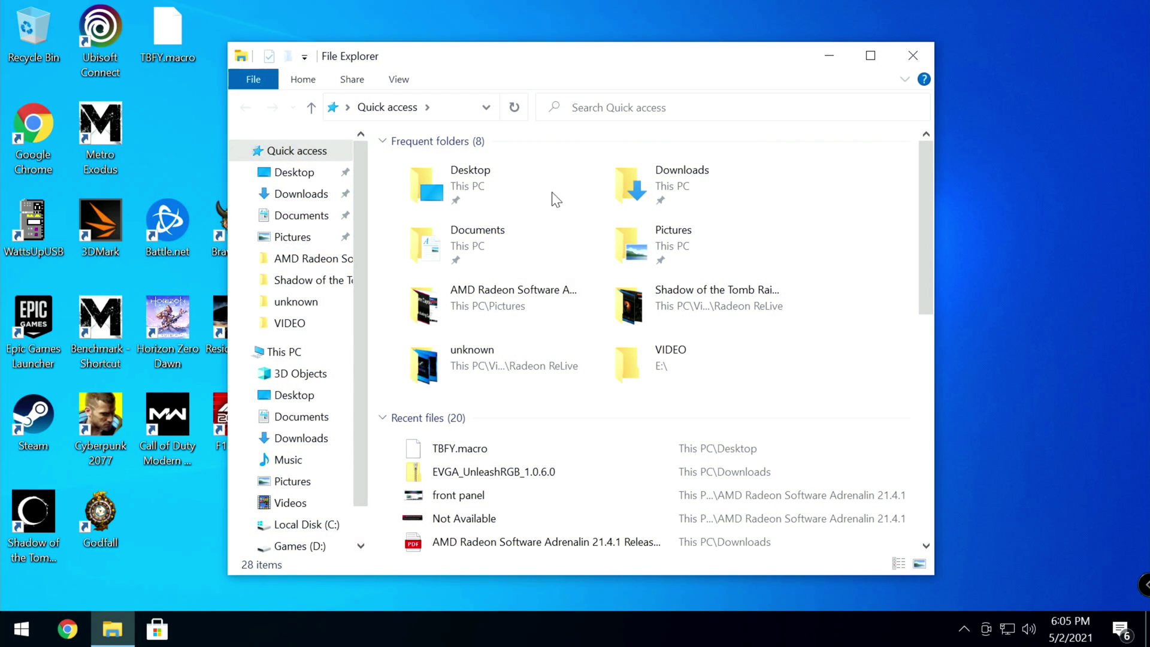
left_click(302, 193)
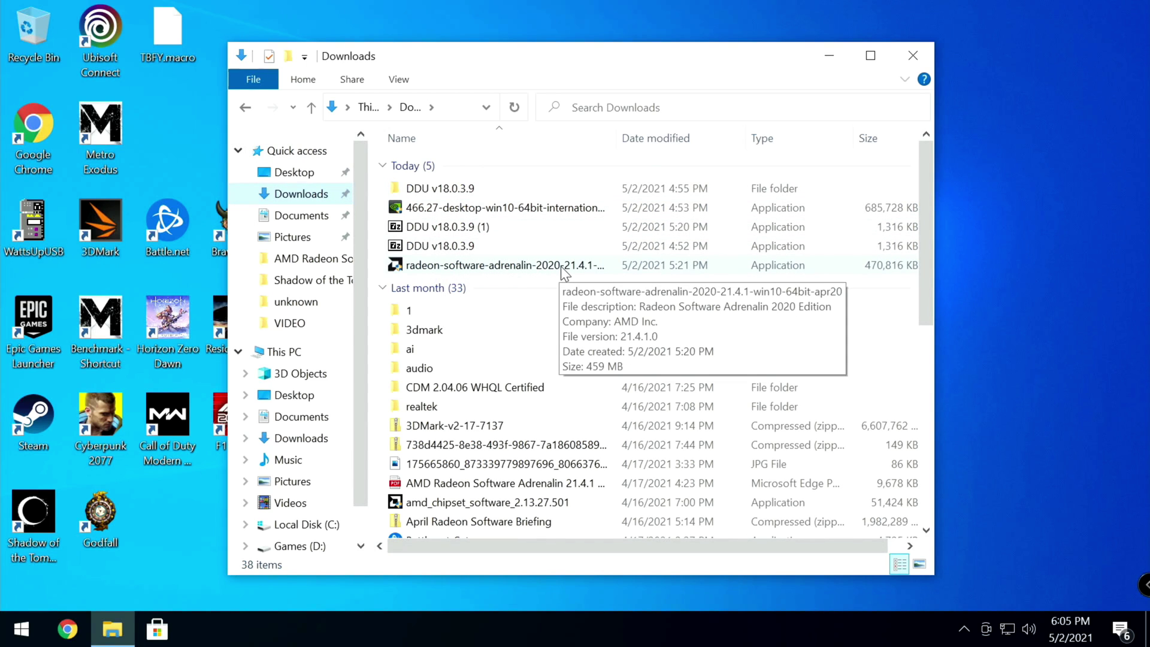
- Run the radeon-software 21.4.1 installer and extract it to the default folder
double_click(517, 270)
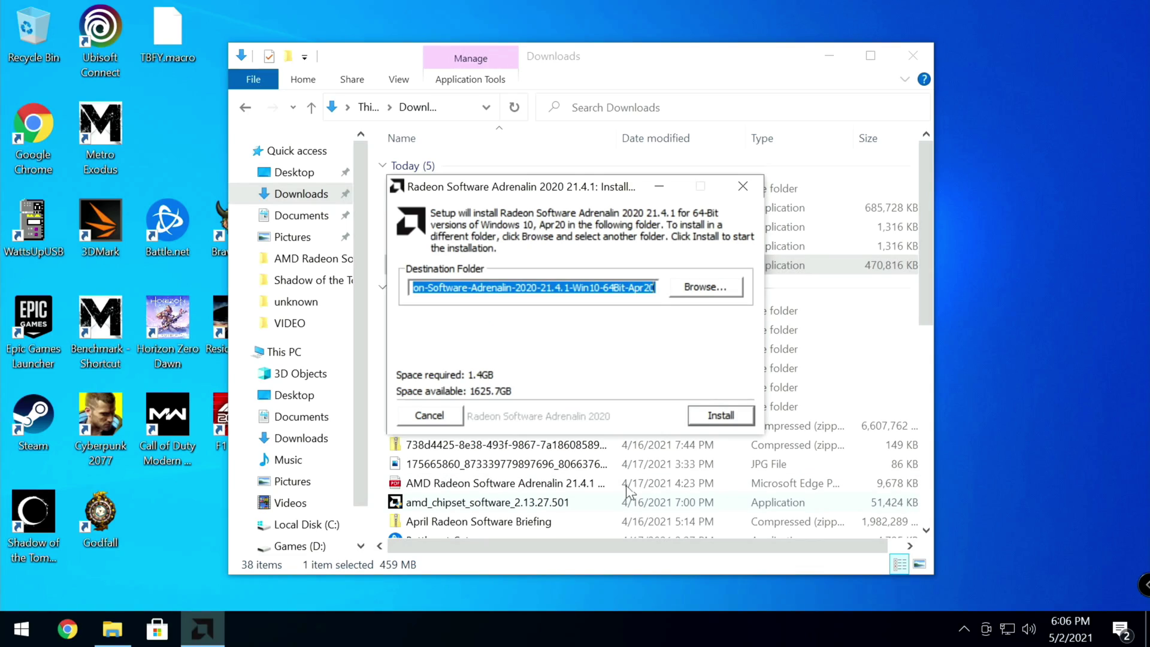
left_click(730, 419)
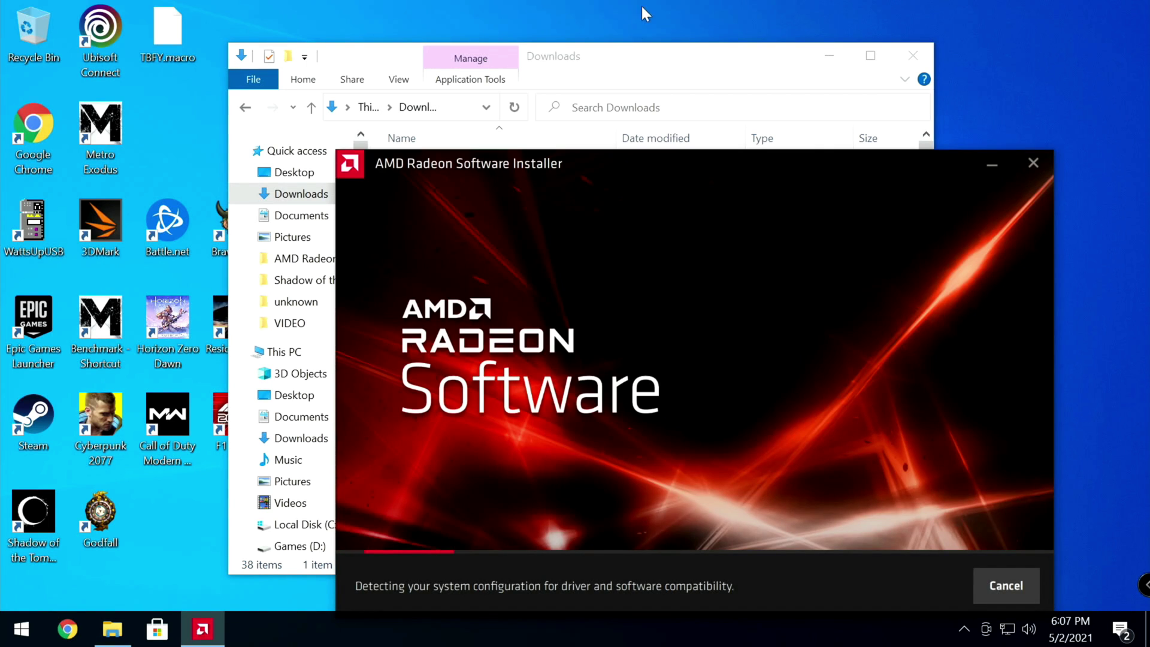
- Move the installer window aside and expand its Additional Options
left_click_drag(615, 163, 508, 83)
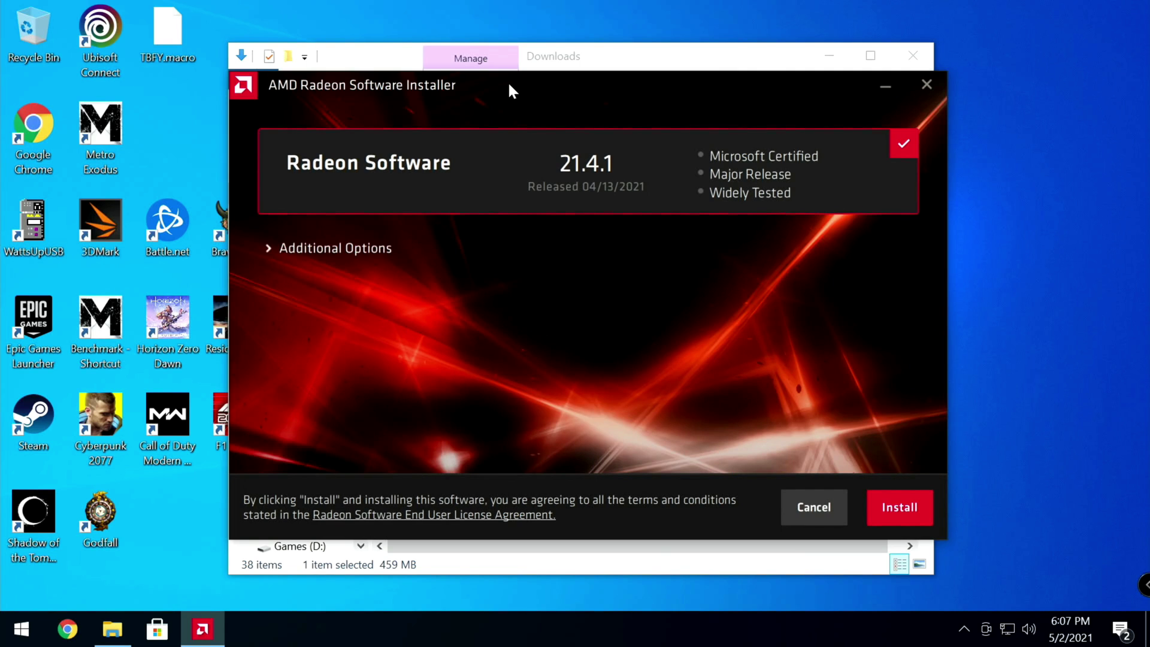
left_click(269, 255)
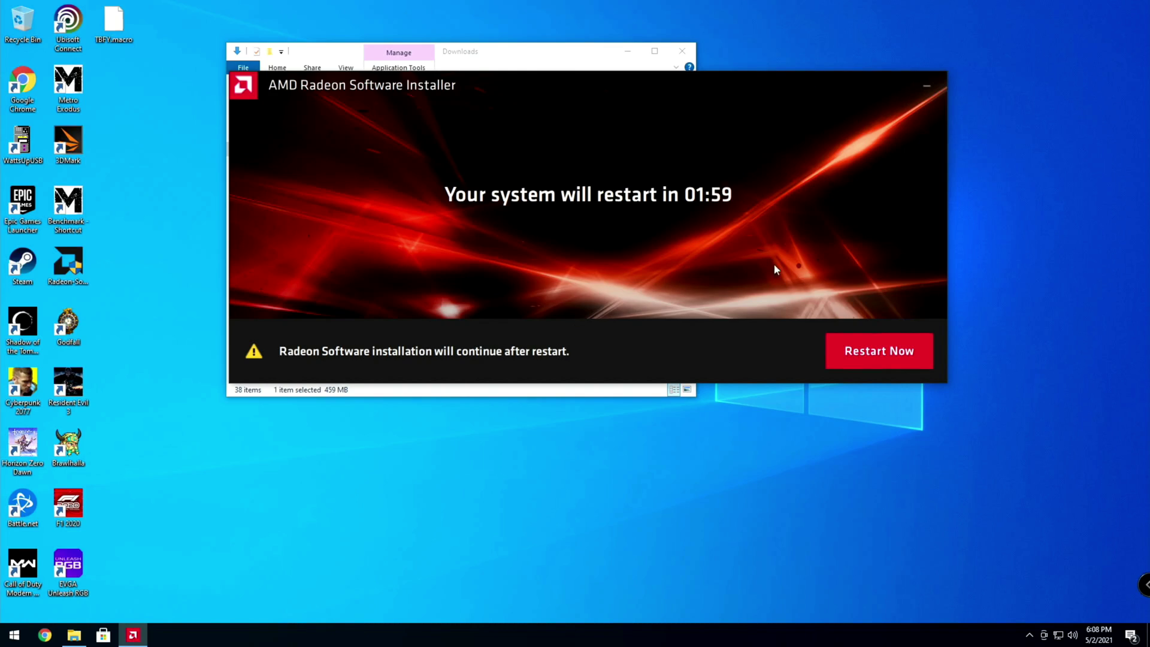
- Once installation completes, opt out of AMD anonymous usage data collection
left_click(860, 342)
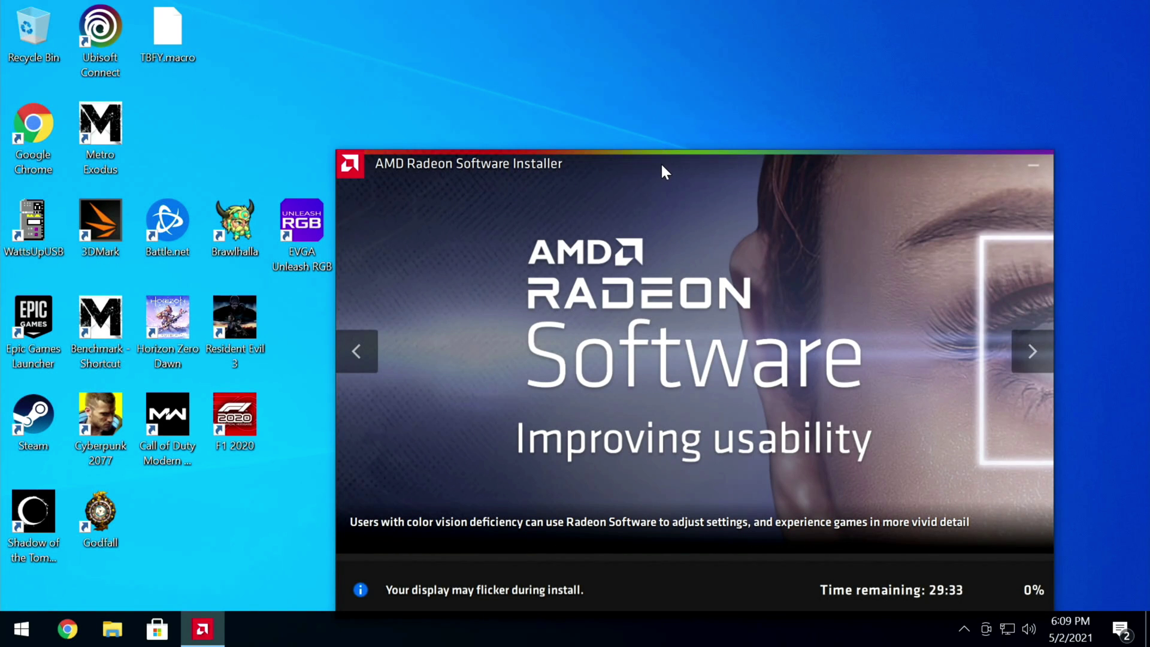
mouse_move(662, 165)
left_mouse_down()
mouse_move(552, 89)
mouse_move(542, 62)
left_mouse_up()
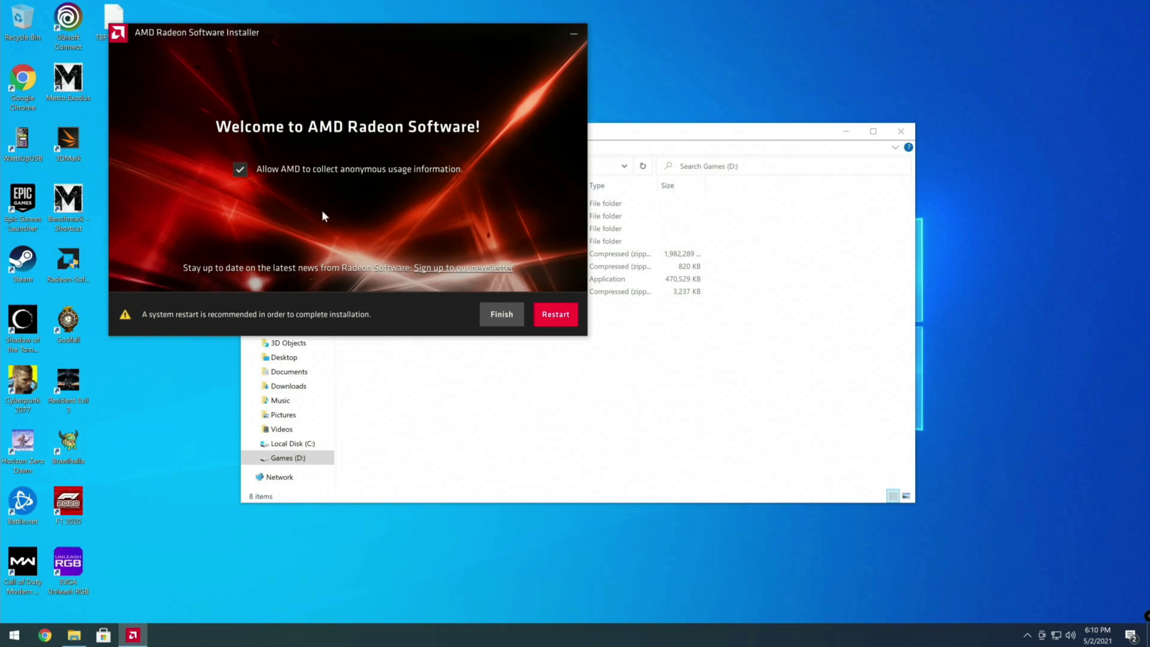
left_click(239, 169)
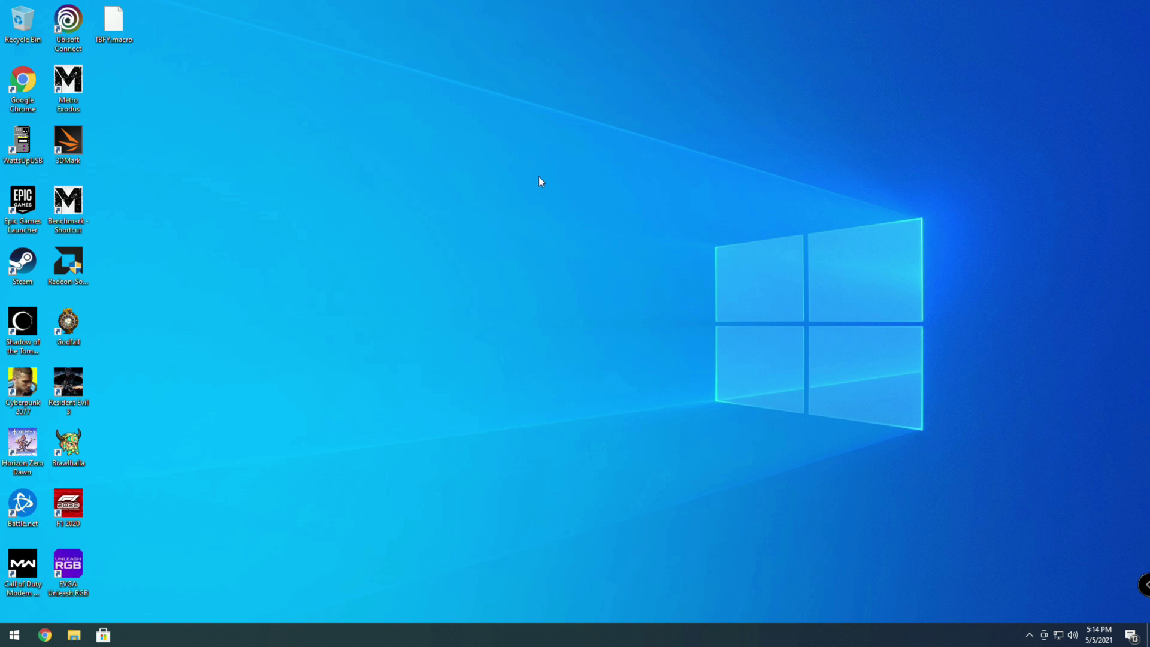
- Set the ASUS XG438 refresh rate to 120.000 Hz in Advanced display settings and keep it
right_click(509, 184)
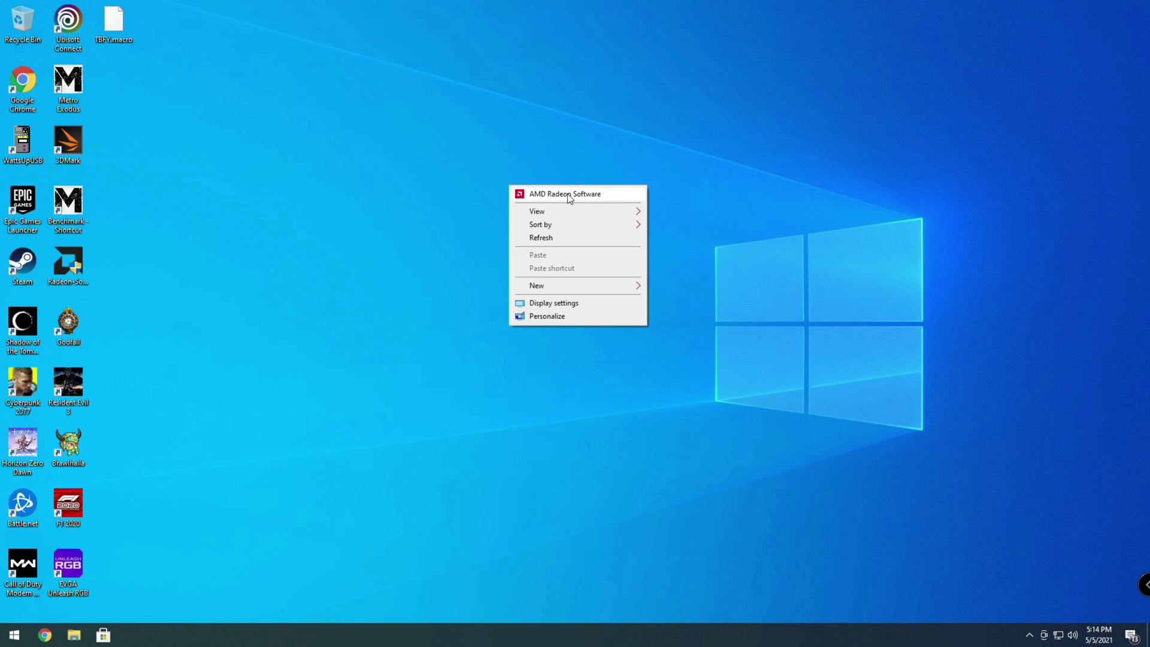
left_click(547, 303)
scroll(373, 413, "down", 1)
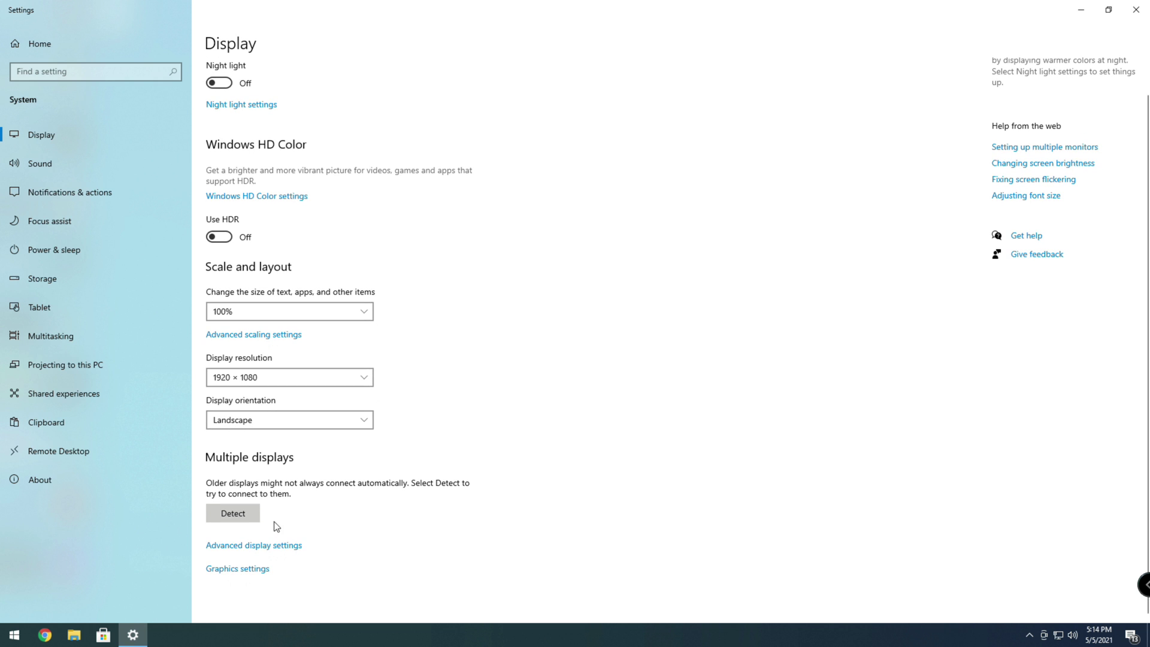
left_click(262, 546)
double_click(305, 18)
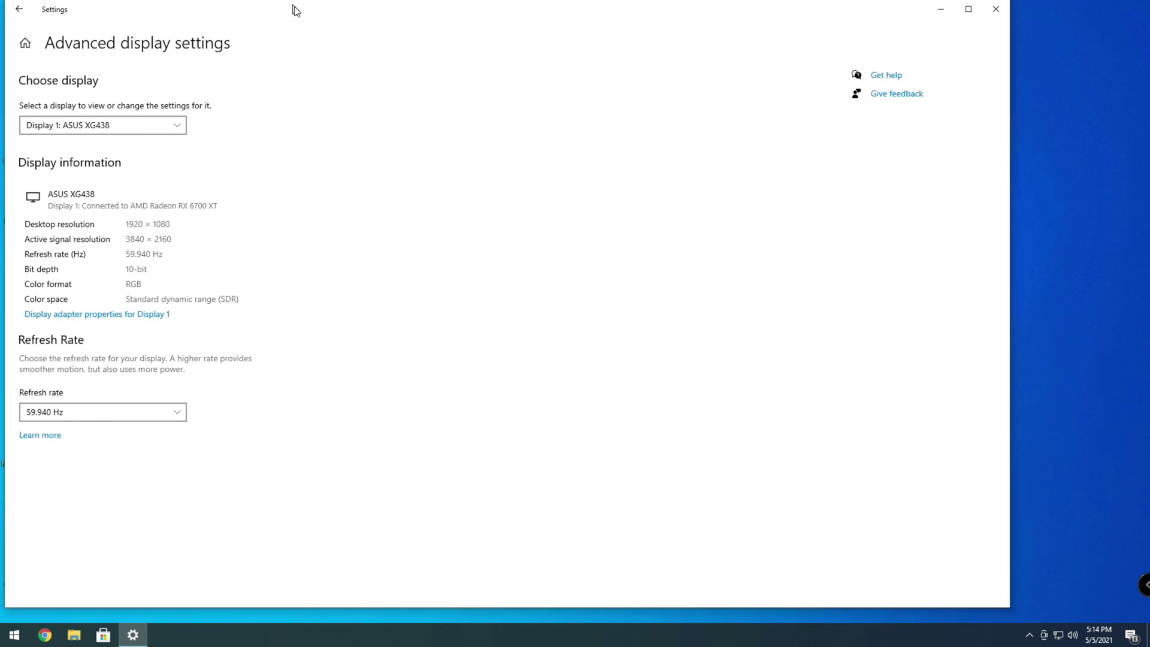
left_click_drag(305, 18, 522, 32)
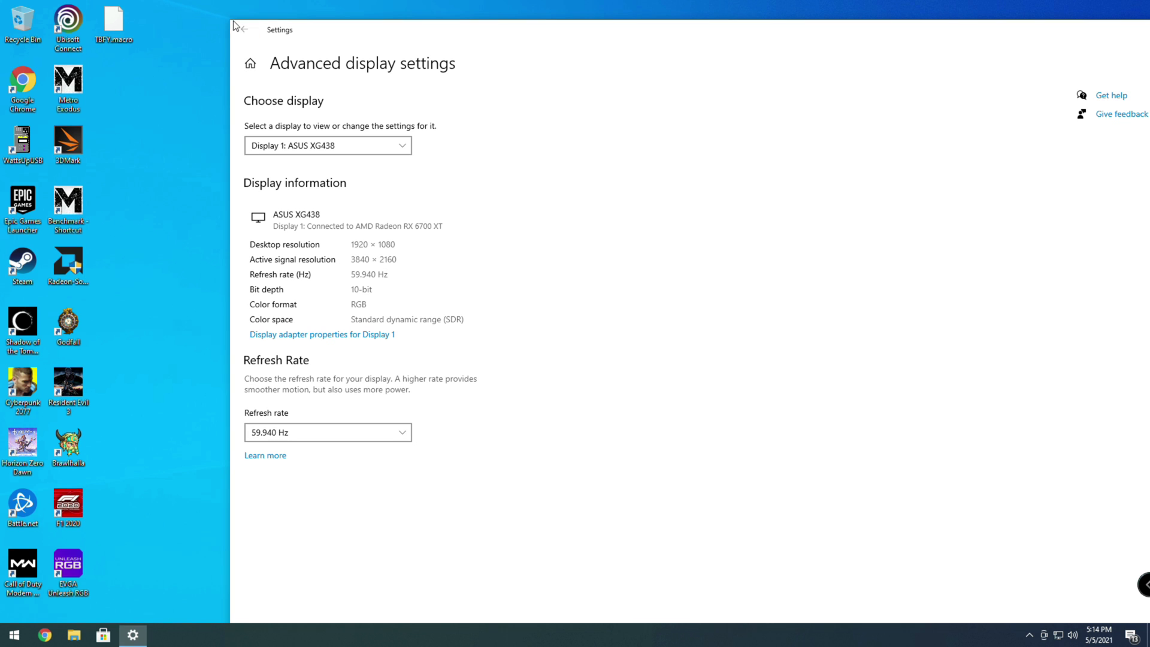
mouse_move(252, 28)
left_mouse_down()
mouse_move(514, 138)
mouse_move(337, 71)
left_mouse_up()
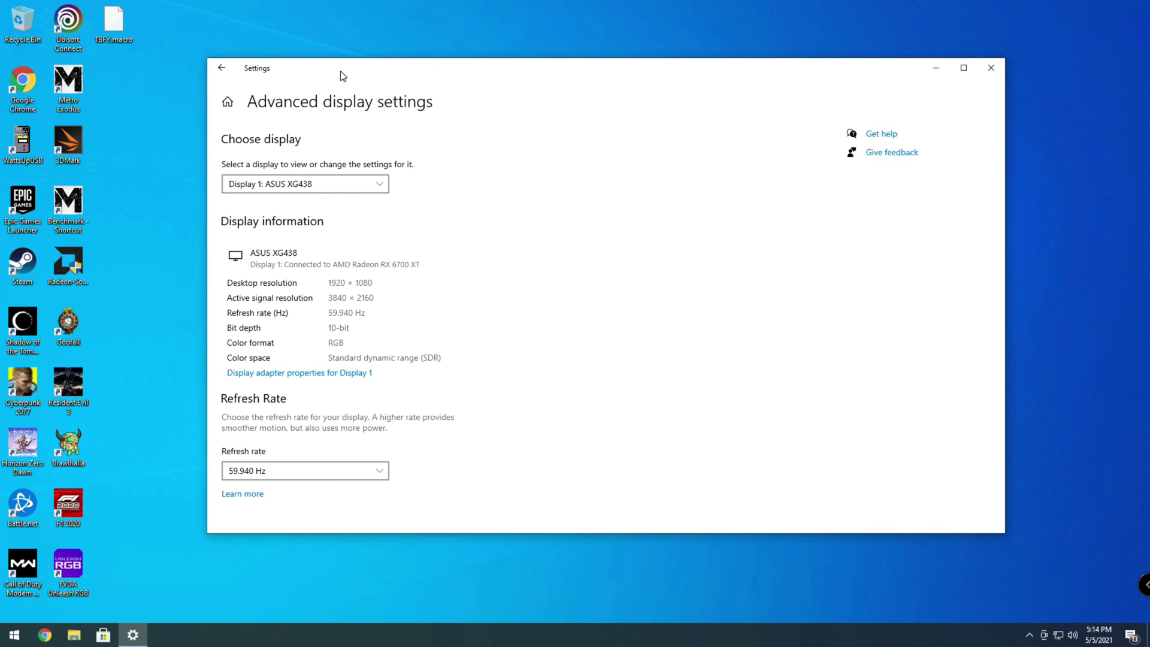
left_click(287, 466)
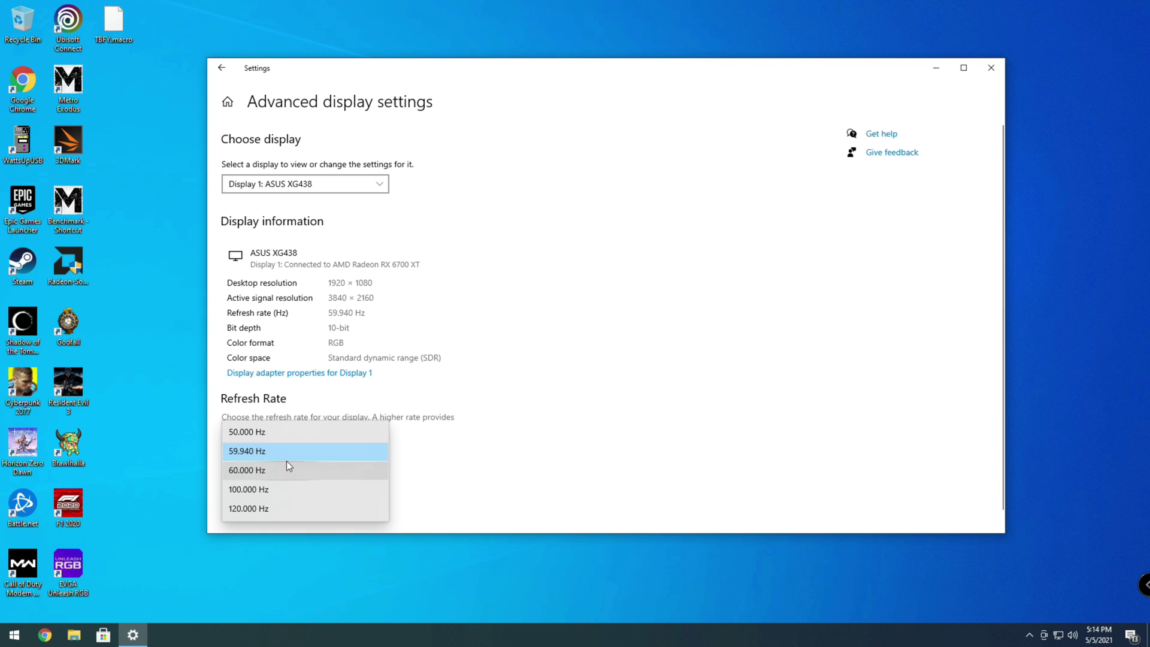
left_click(268, 510)
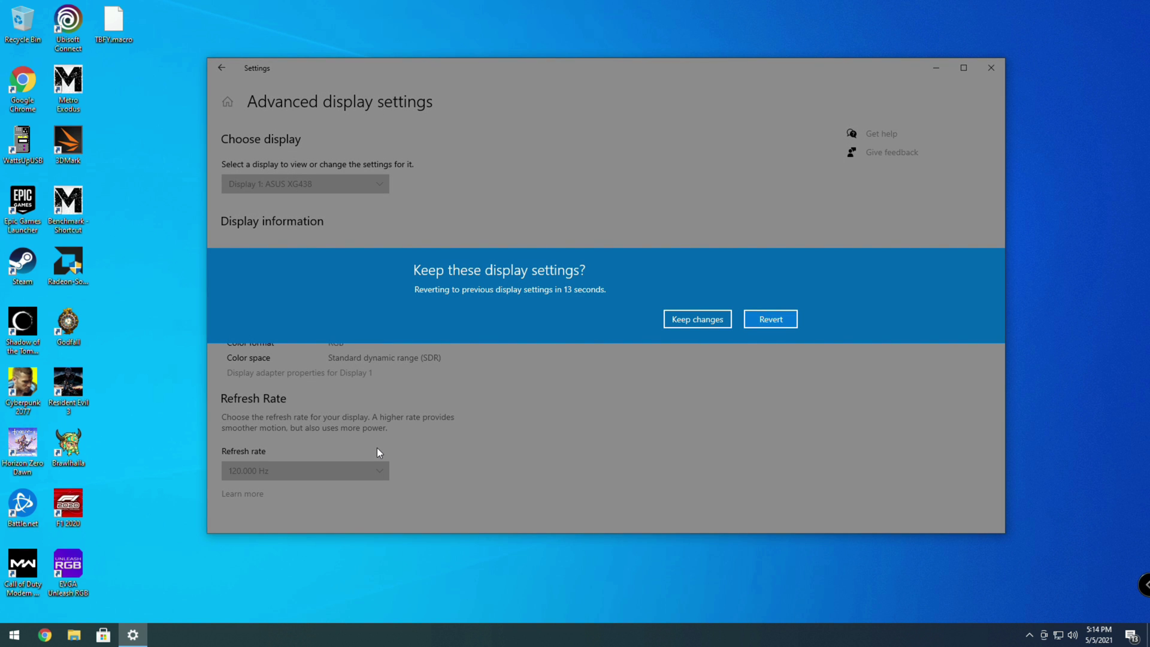
left_click(678, 323)
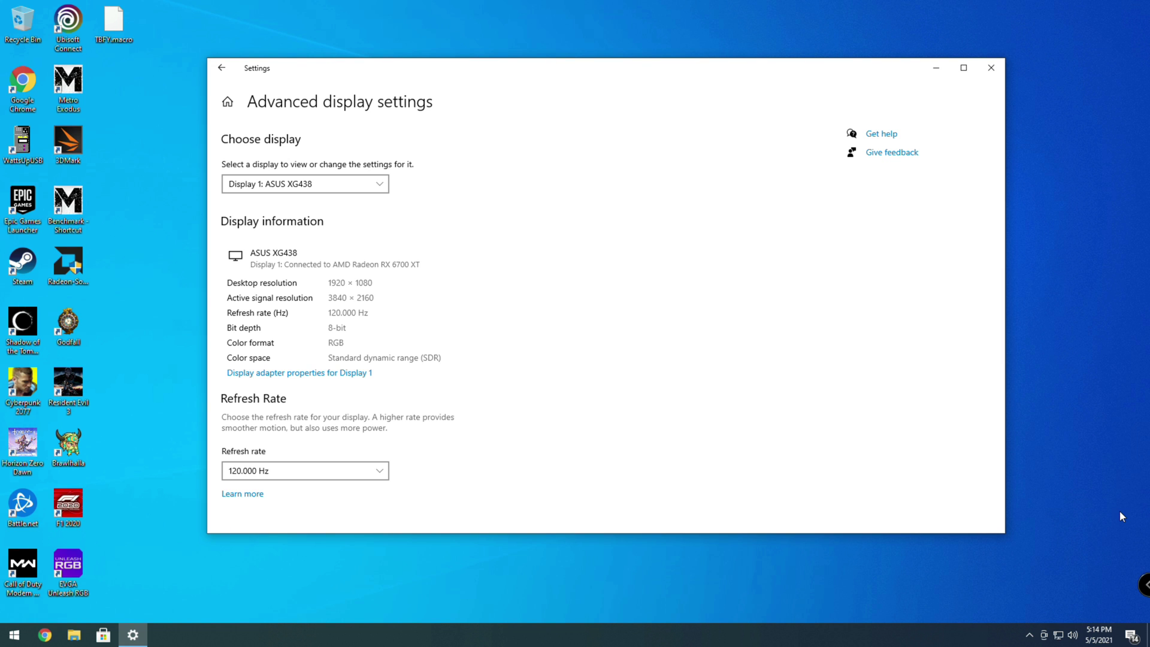
- Close Settings and launch AMD Radeon Software from the desktop menu to its Home tab
left_click(988, 71)
right_click(710, 153)
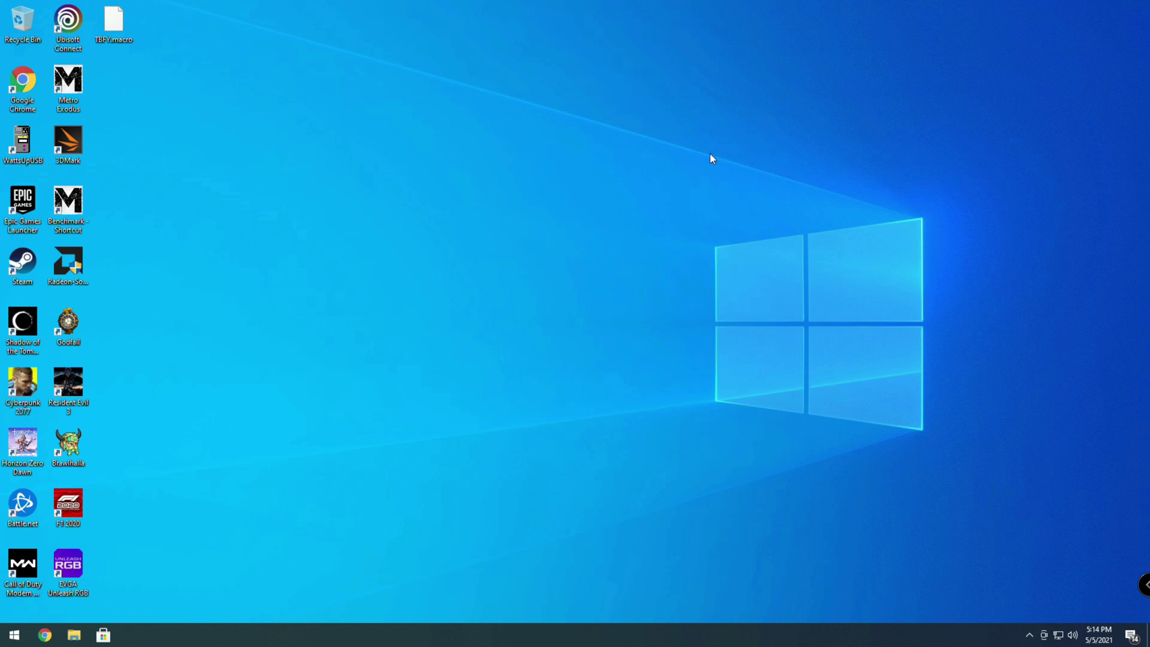
left_click(721, 159)
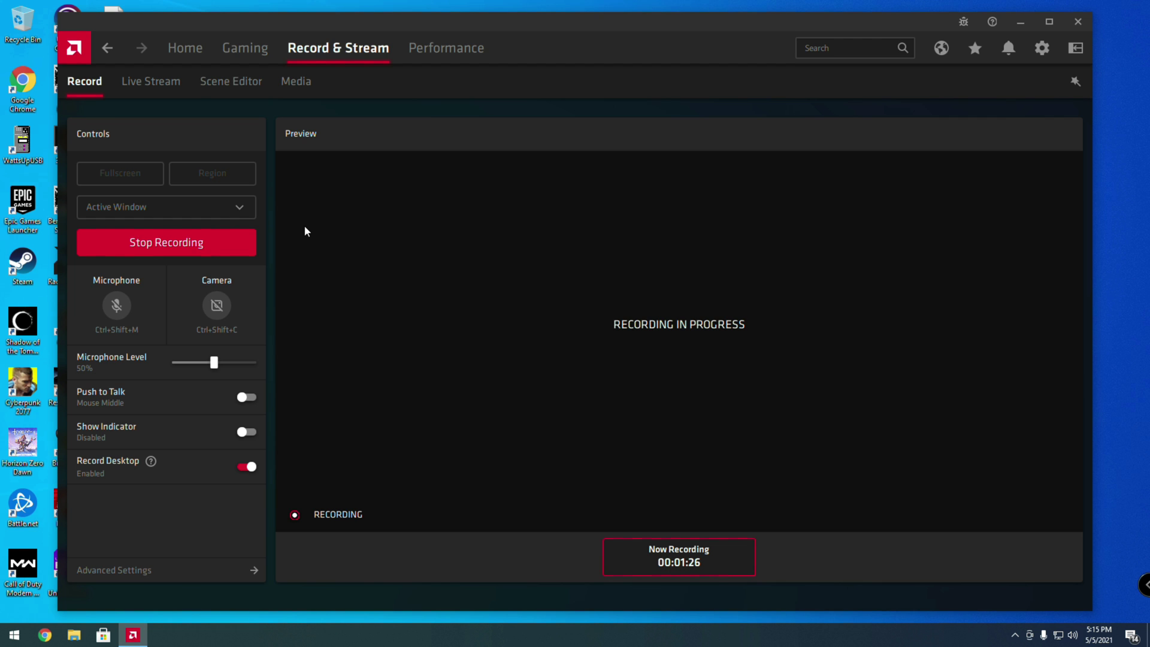
left_click(174, 47)
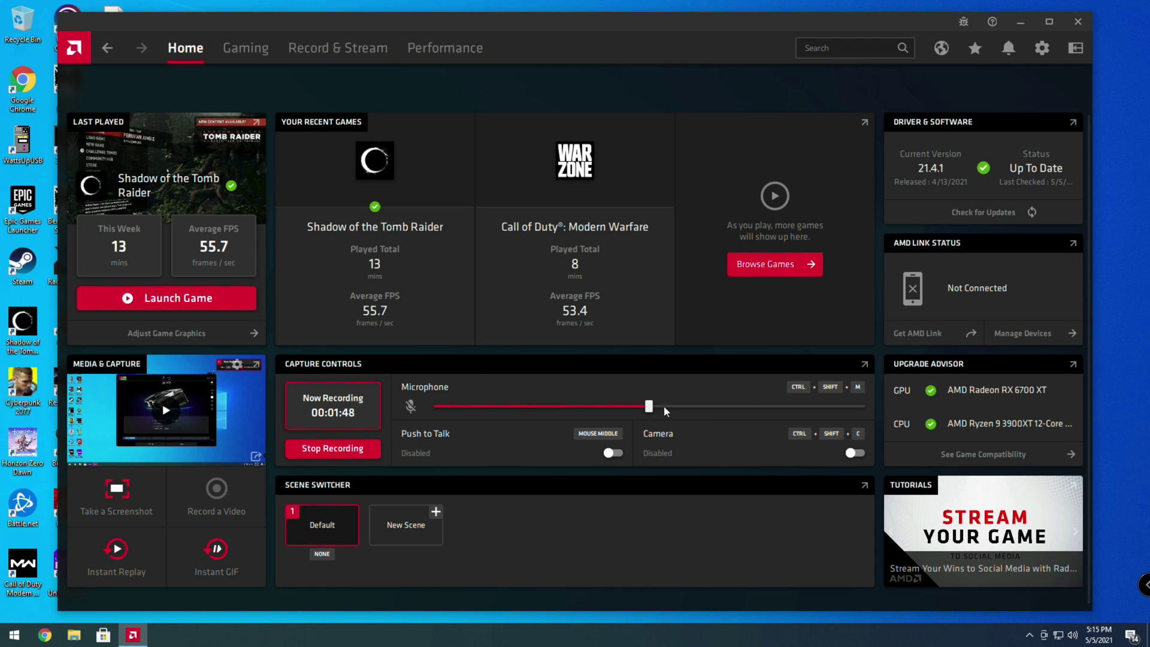
- Browse the Gaming section's game and hardware compatibility list
left_click(246, 48)
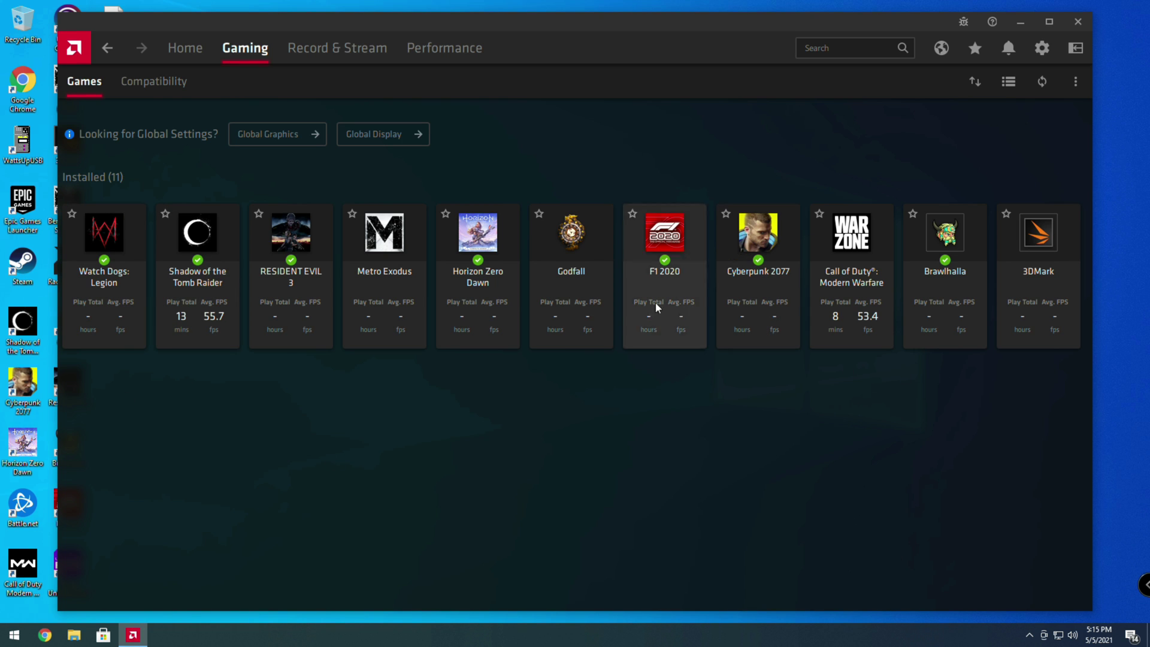
left_click(160, 78)
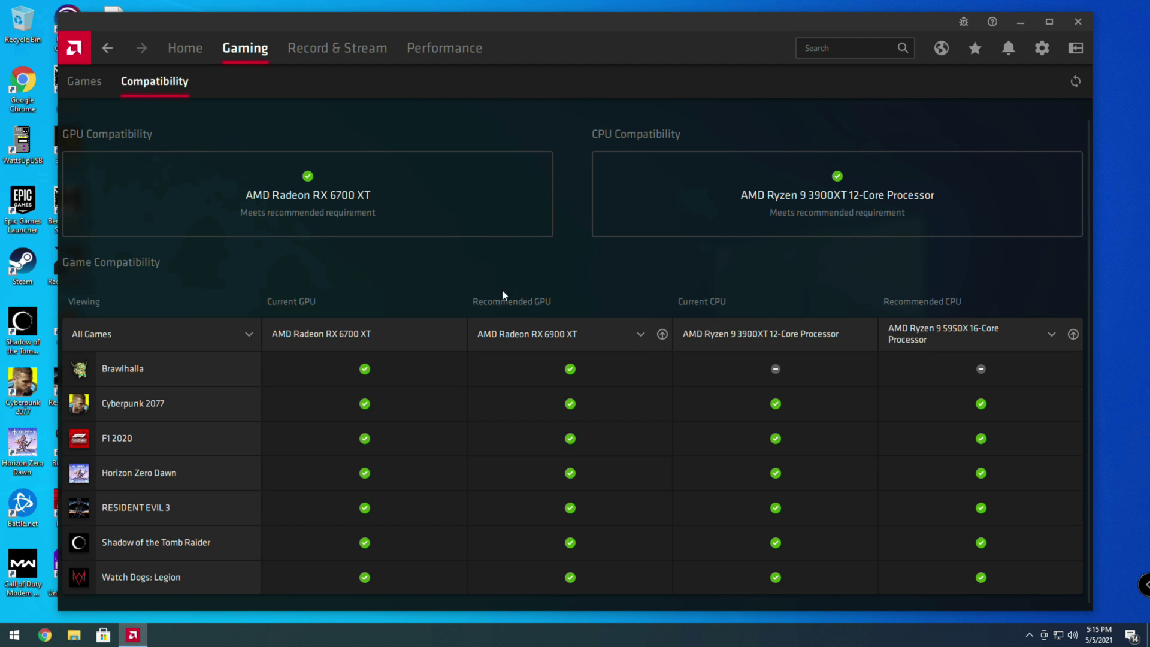
scroll(533, 311, "down", 1)
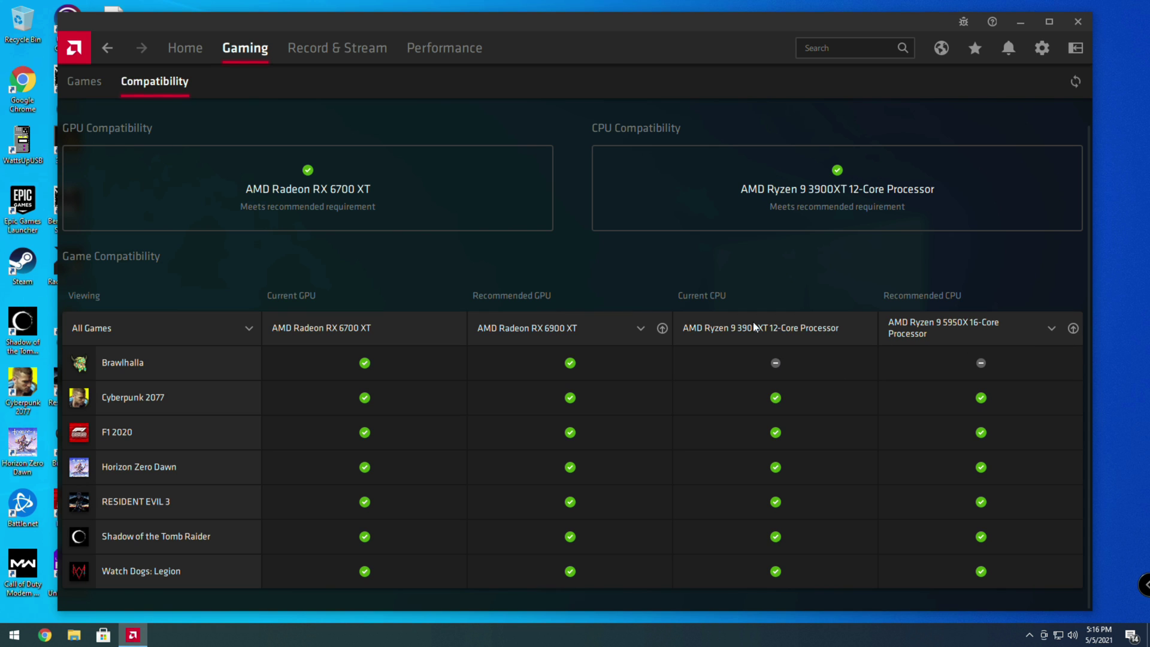
- Look through Record & Stream's Streaming, Scene Editor and Media pages, then view Performance metrics
left_click(335, 44)
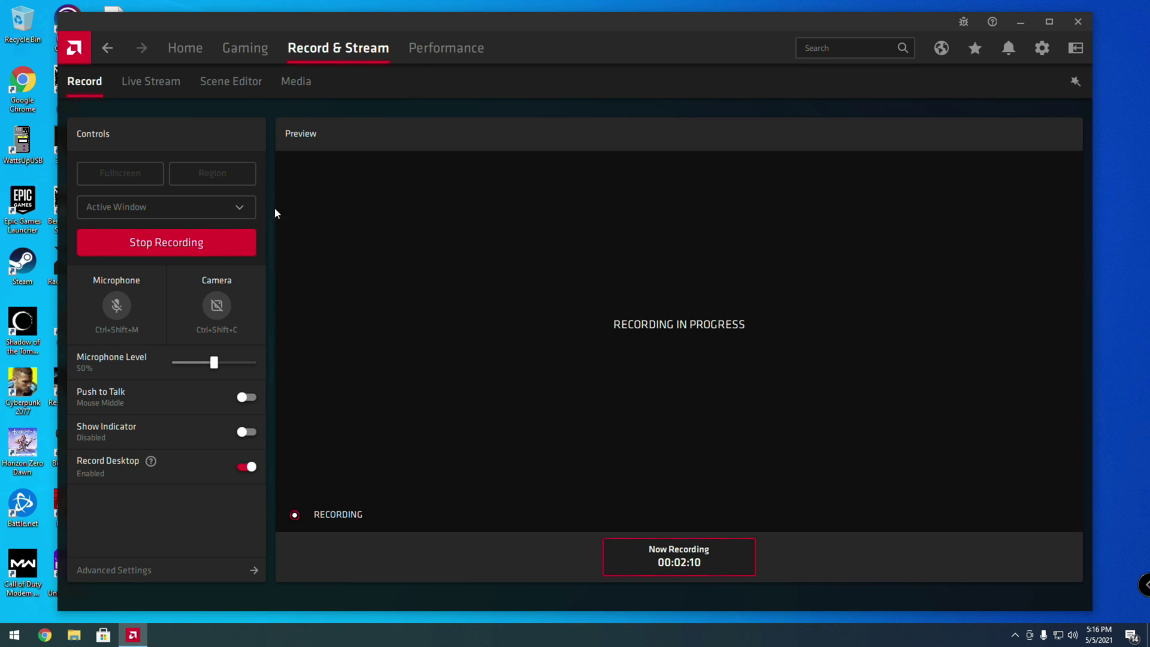
left_click(151, 84)
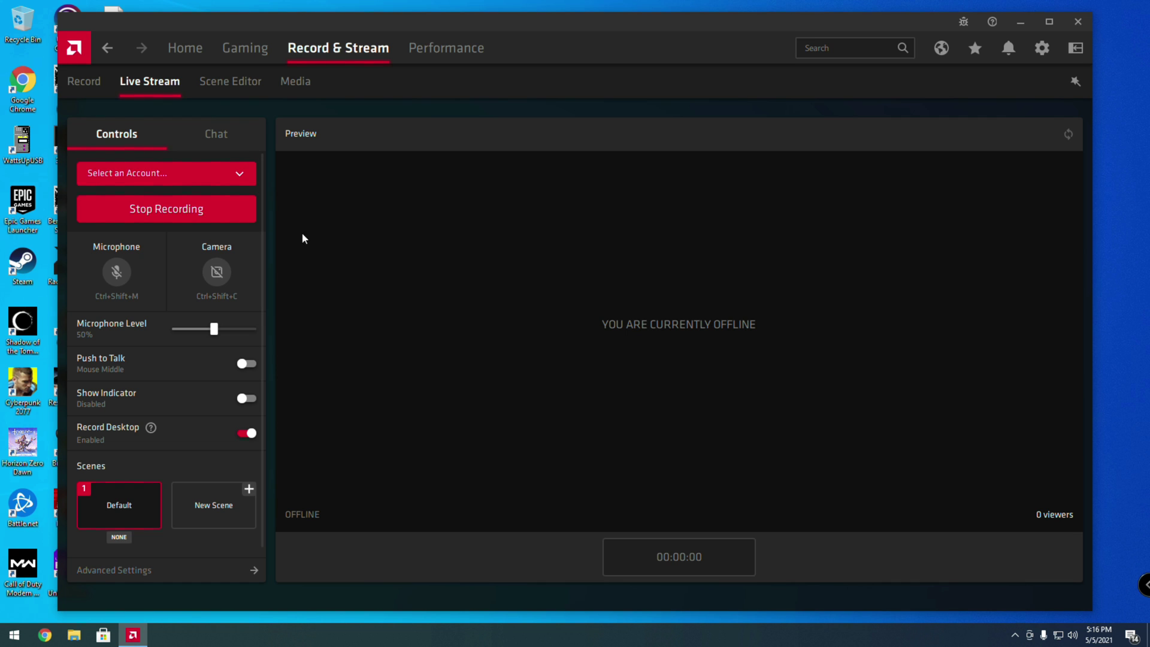
left_click(85, 81)
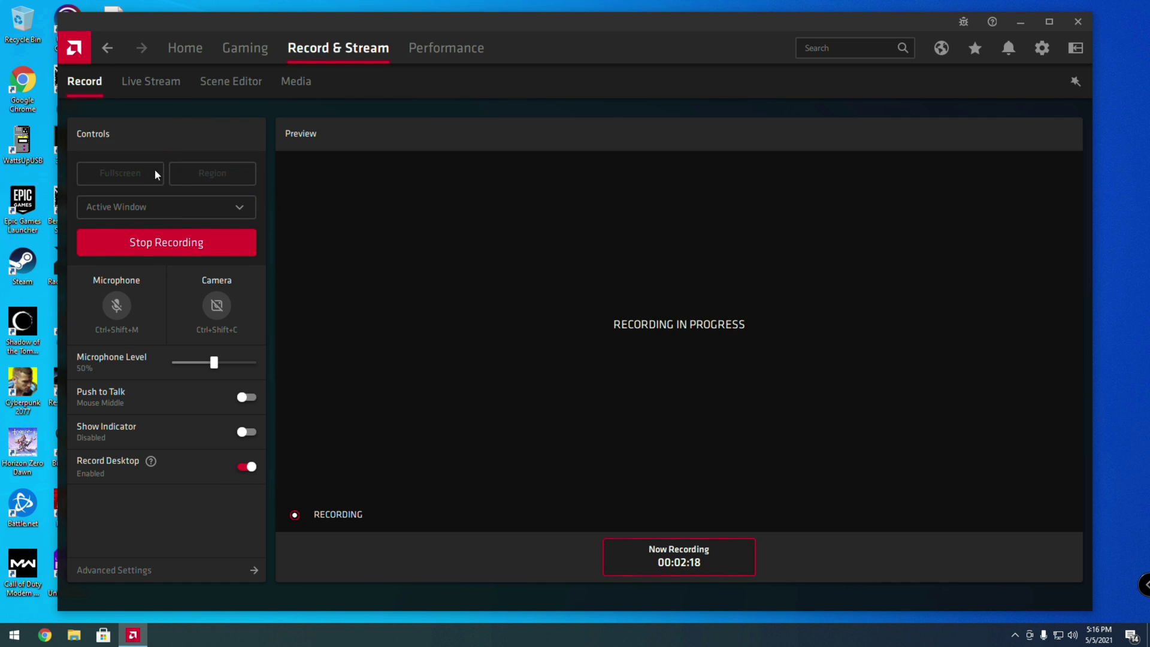
left_click(231, 82)
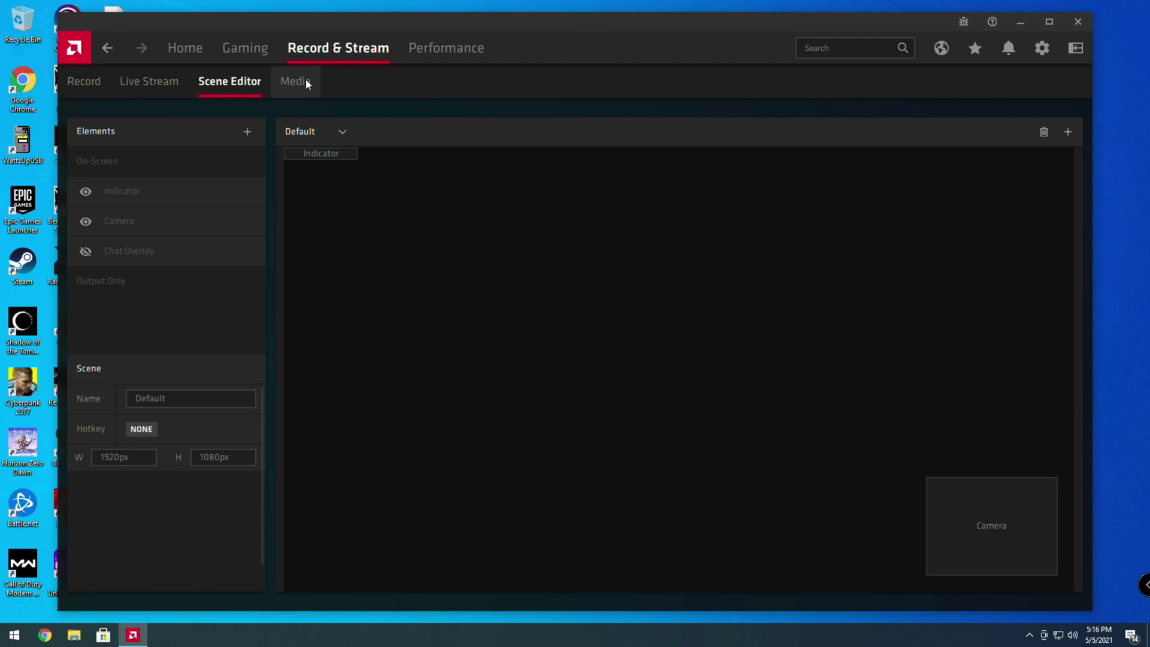
left_click(306, 82)
left_click(447, 49)
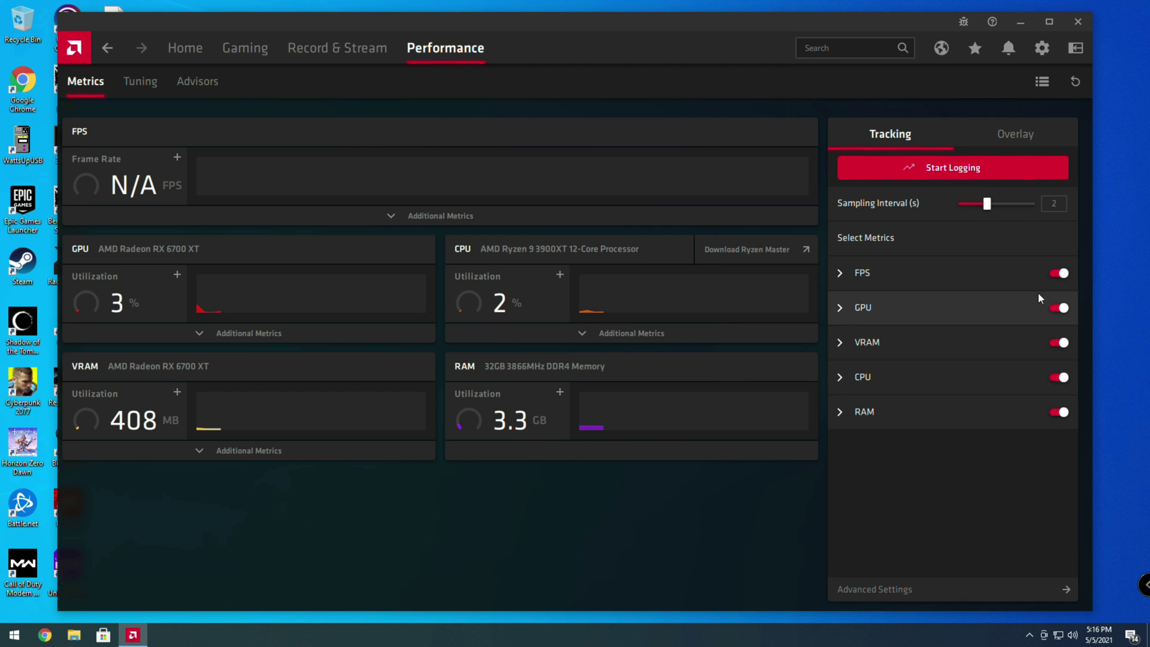
- Accept the tuning license agreement and set GPU tuning to Manual
left_click(965, 141)
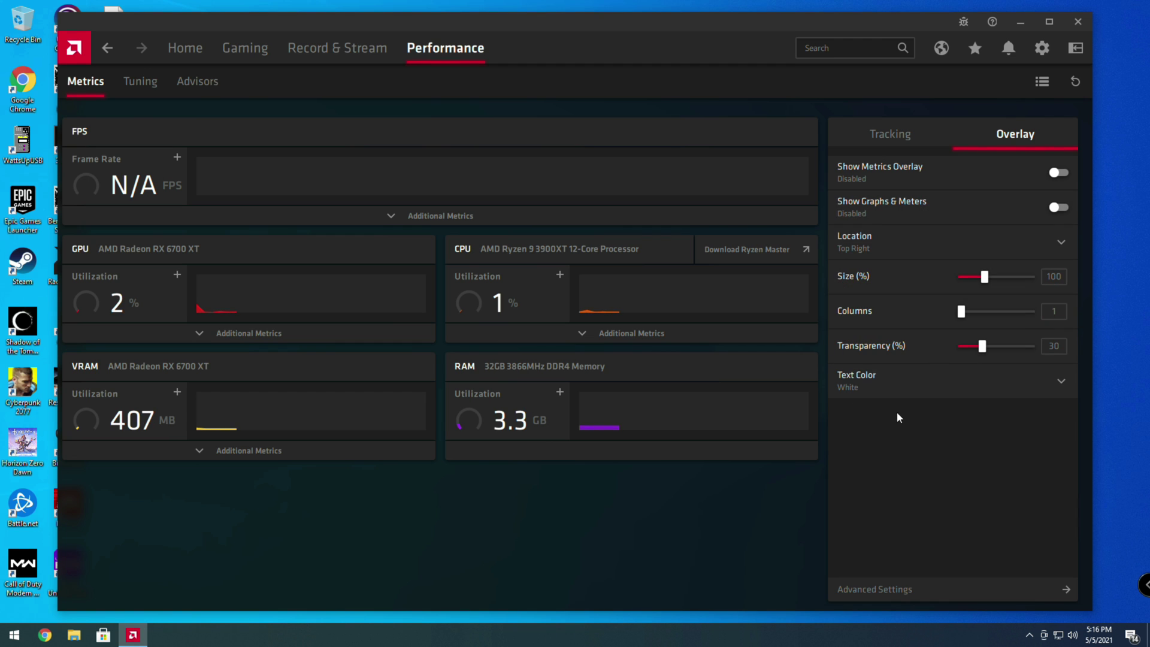
left_click(889, 137)
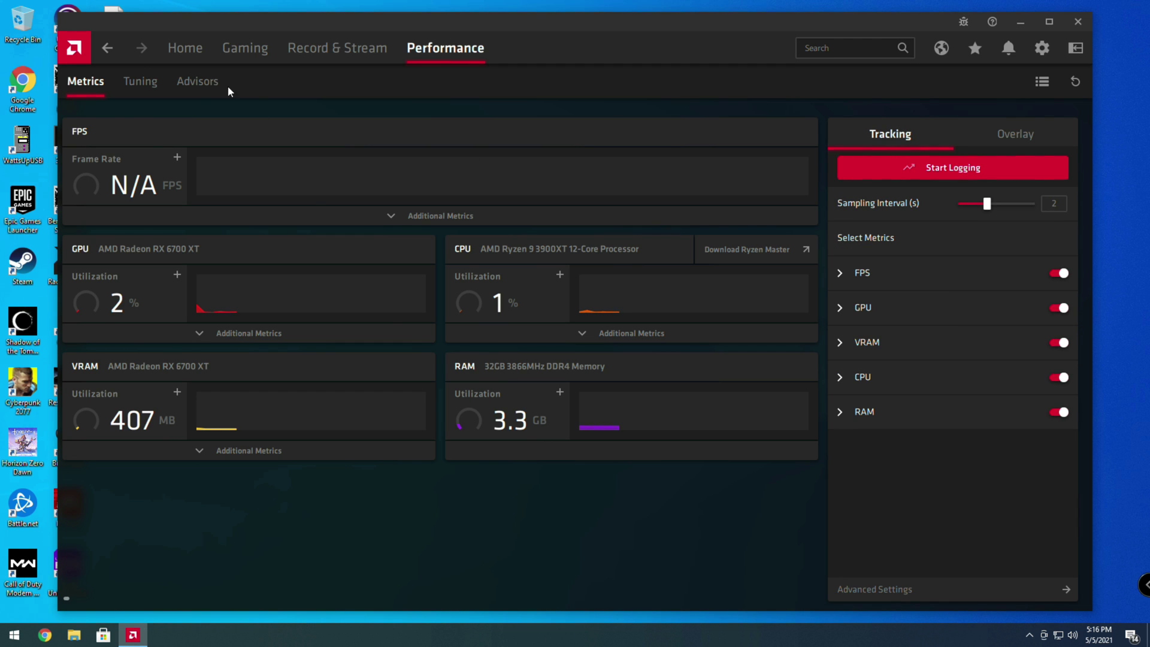
left_click(146, 76)
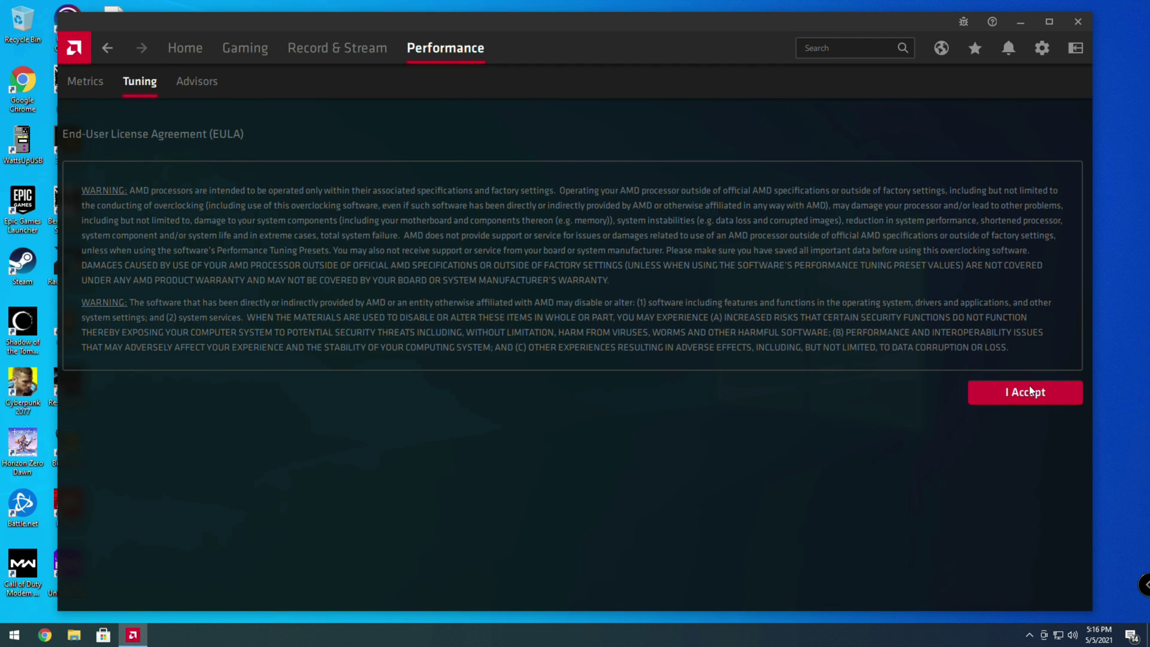
left_click(1030, 391)
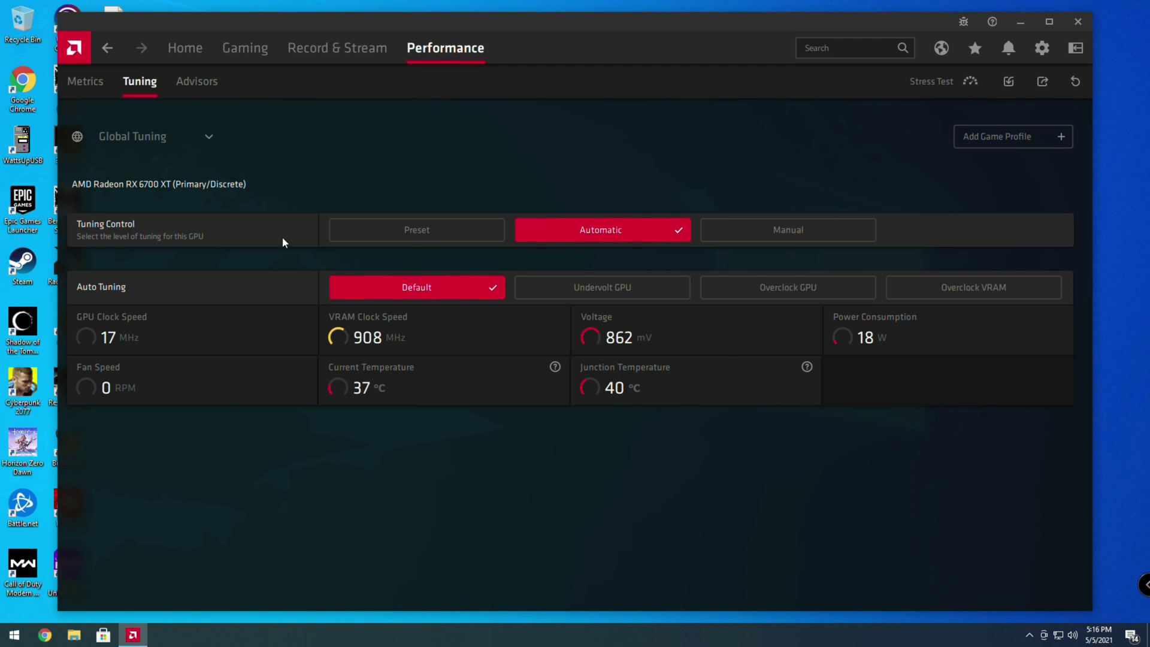
left_click(800, 235)
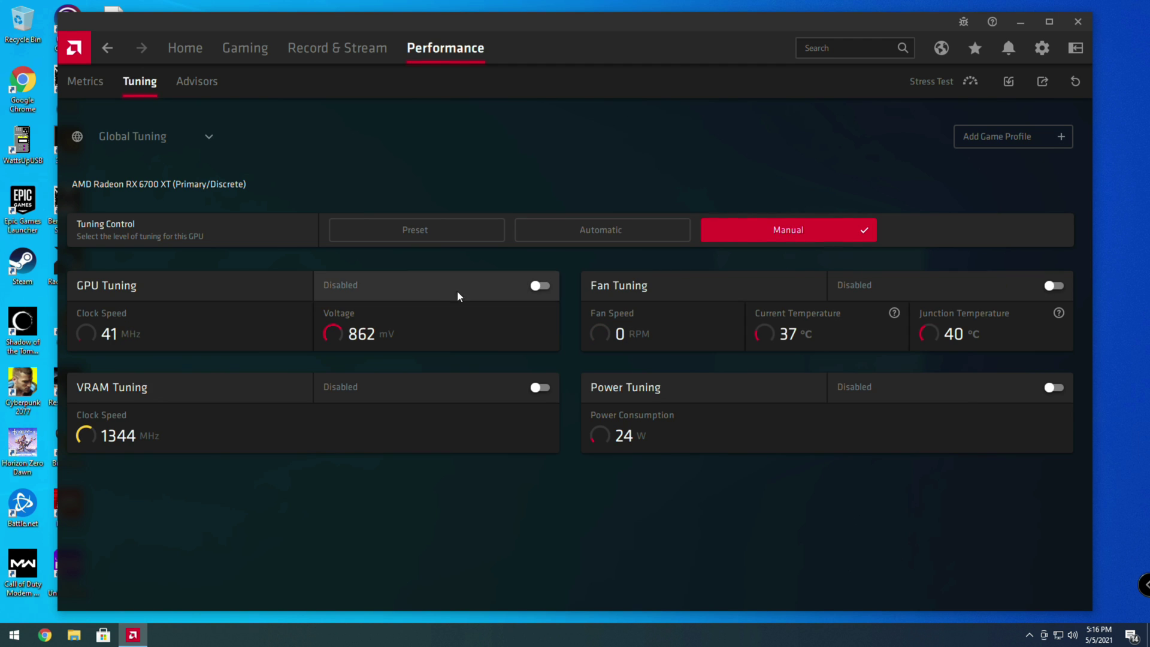
left_click(603, 236)
left_click(426, 228)
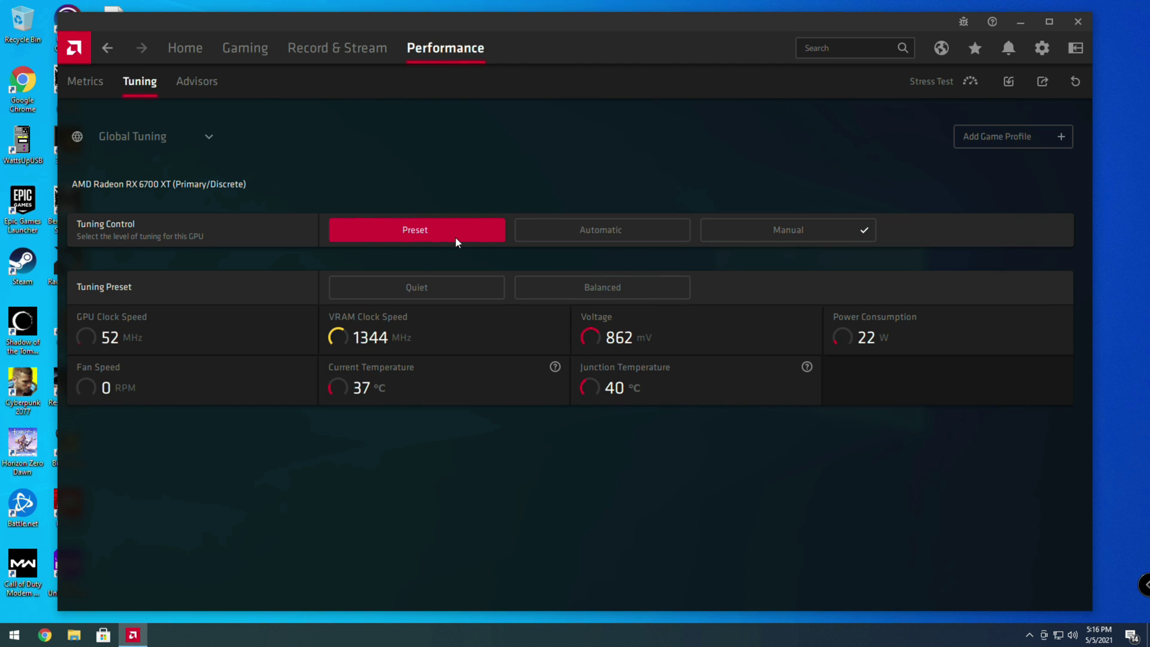
left_click(782, 228)
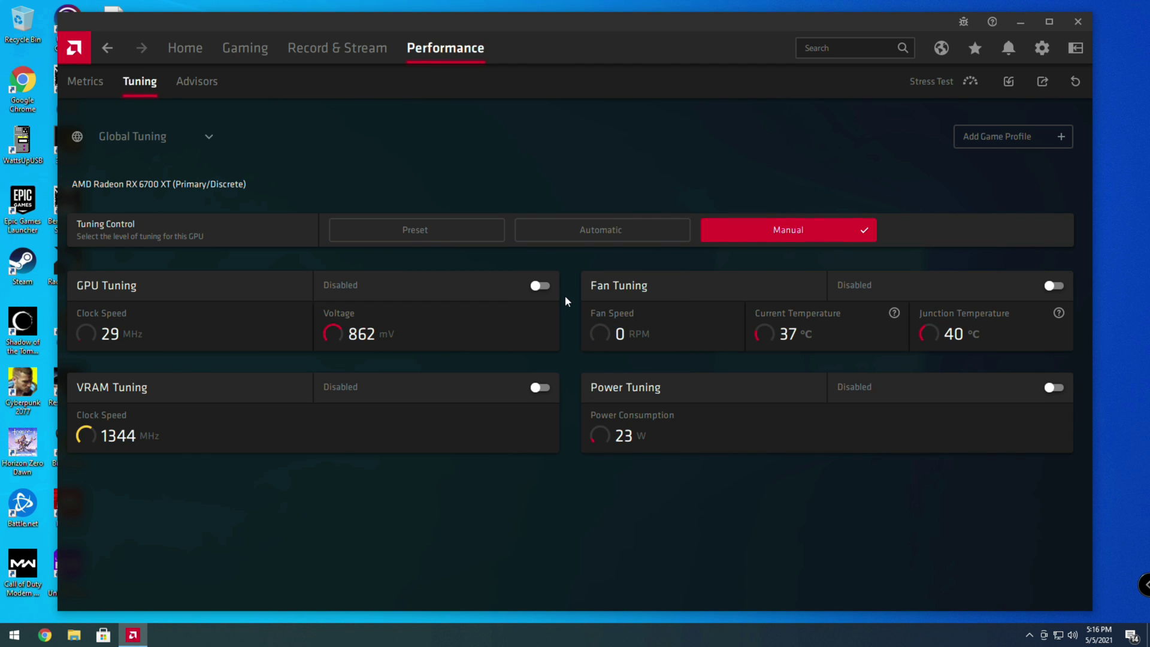
- Enable fan, GPU and VRAM tuning along with their Advanced Control switches
left_click(1053, 285)
left_click(540, 286)
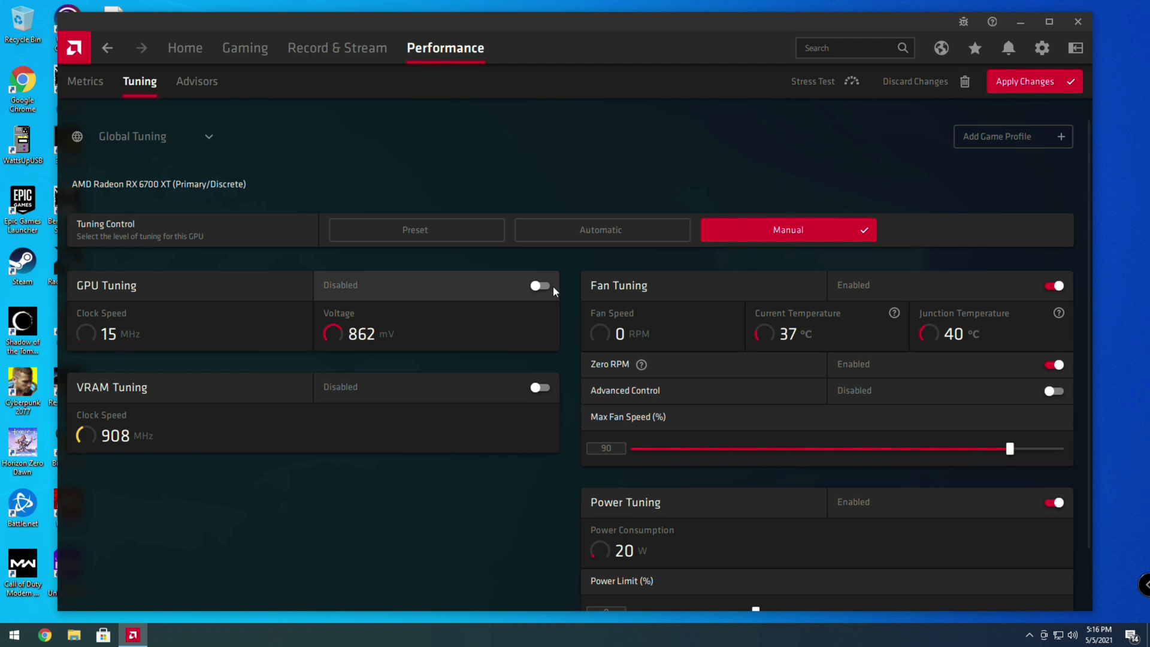
scroll(541, 425, "down", 3)
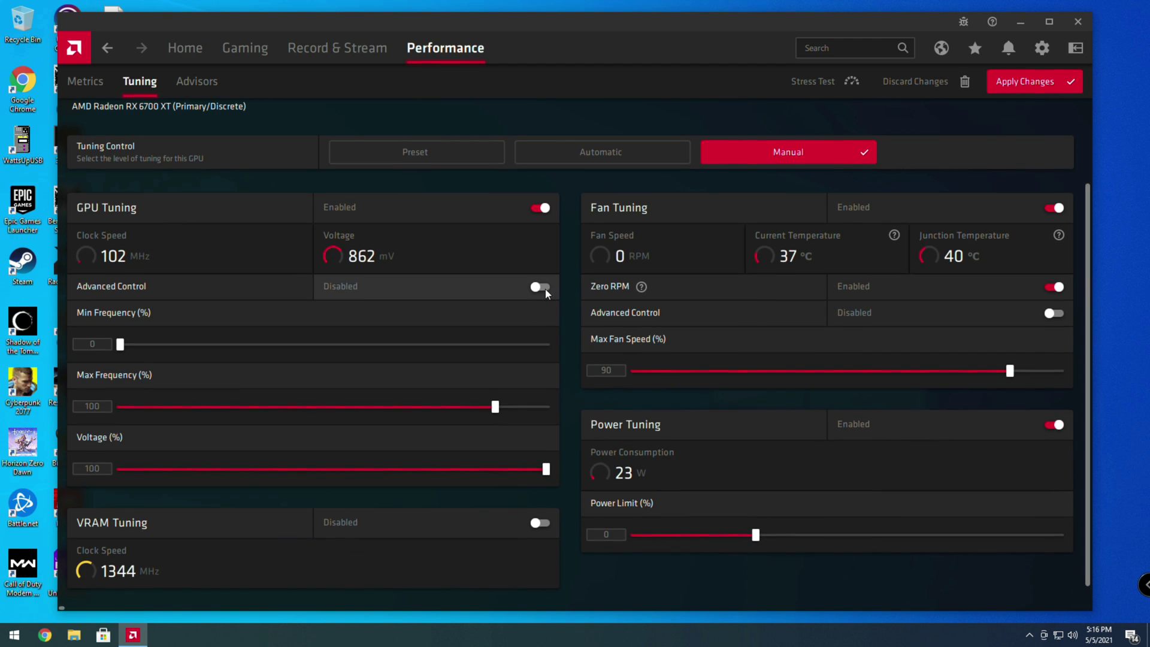
left_click(540, 286)
scroll(541, 321, "down", 1)
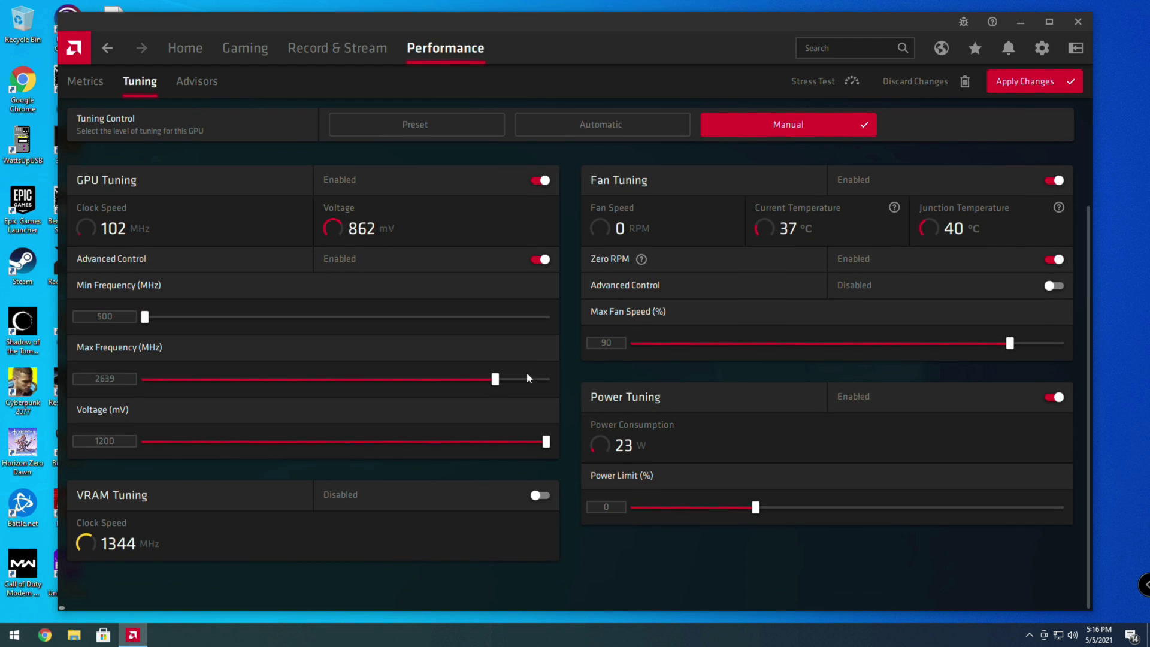
left_click(539, 496)
scroll(539, 474, "down", 3)
left_click(536, 482)
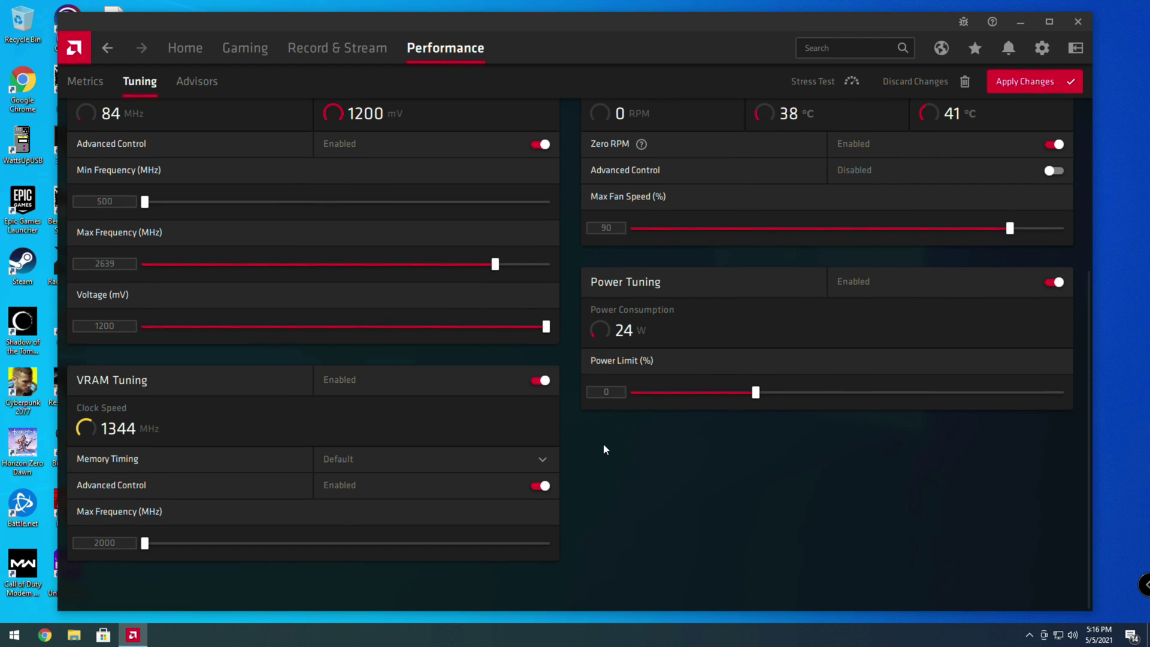
scroll(604, 449, "up", 3)
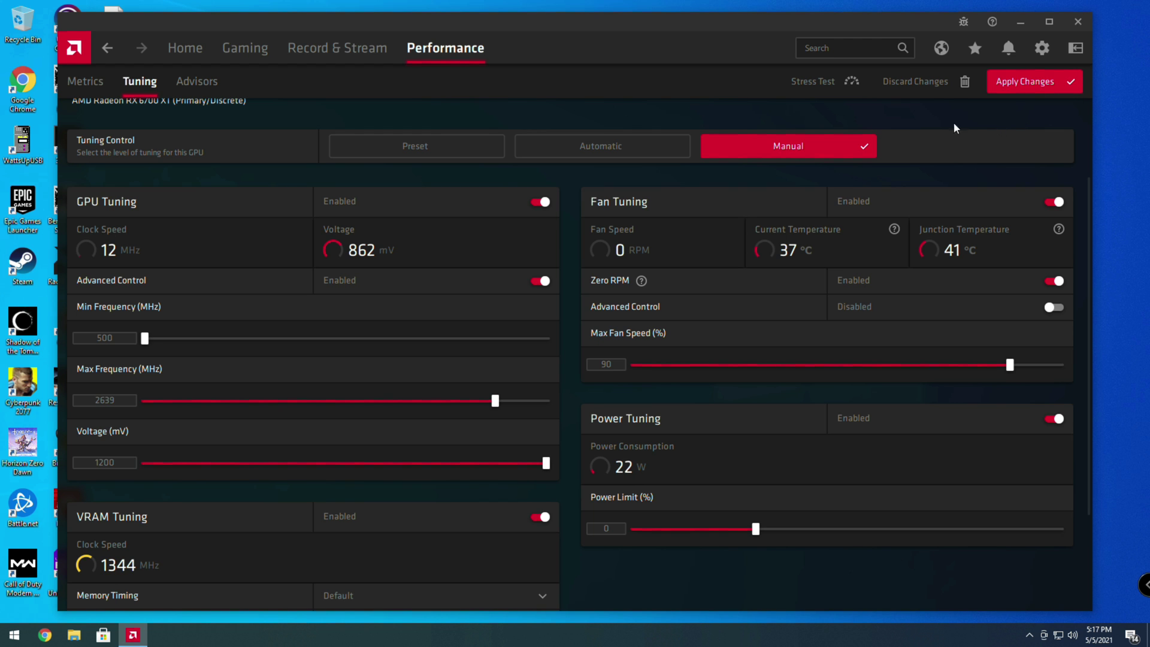
- Cancel the Stress Test without running it and view the Advisors recommendations
left_click(815, 81)
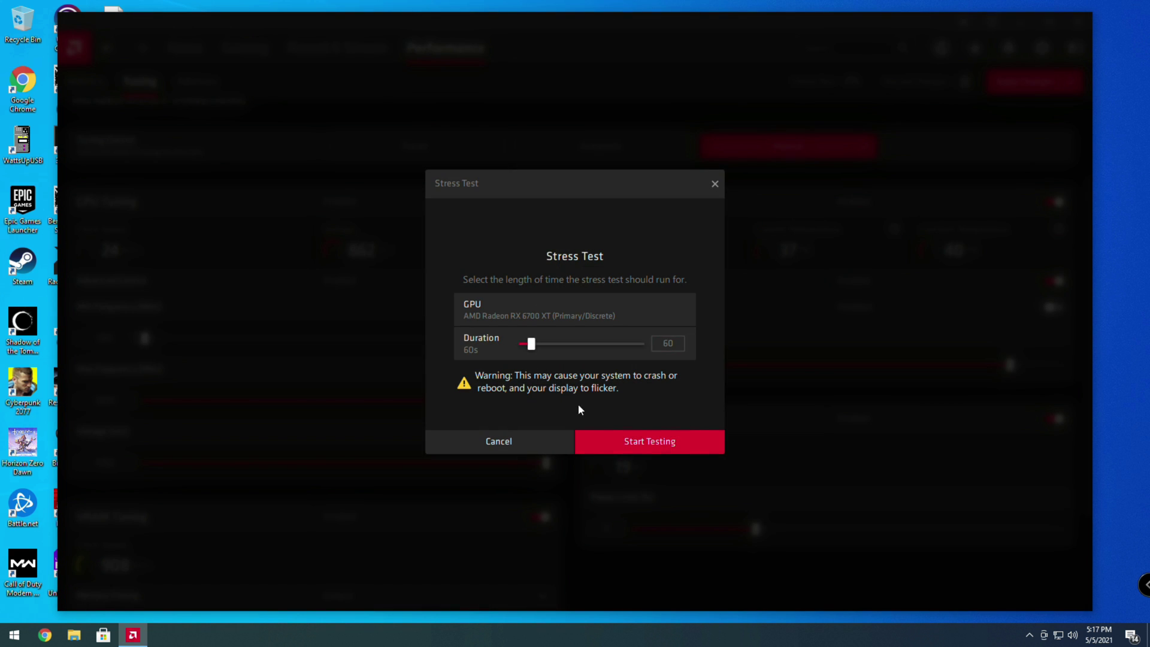
left_click(522, 442)
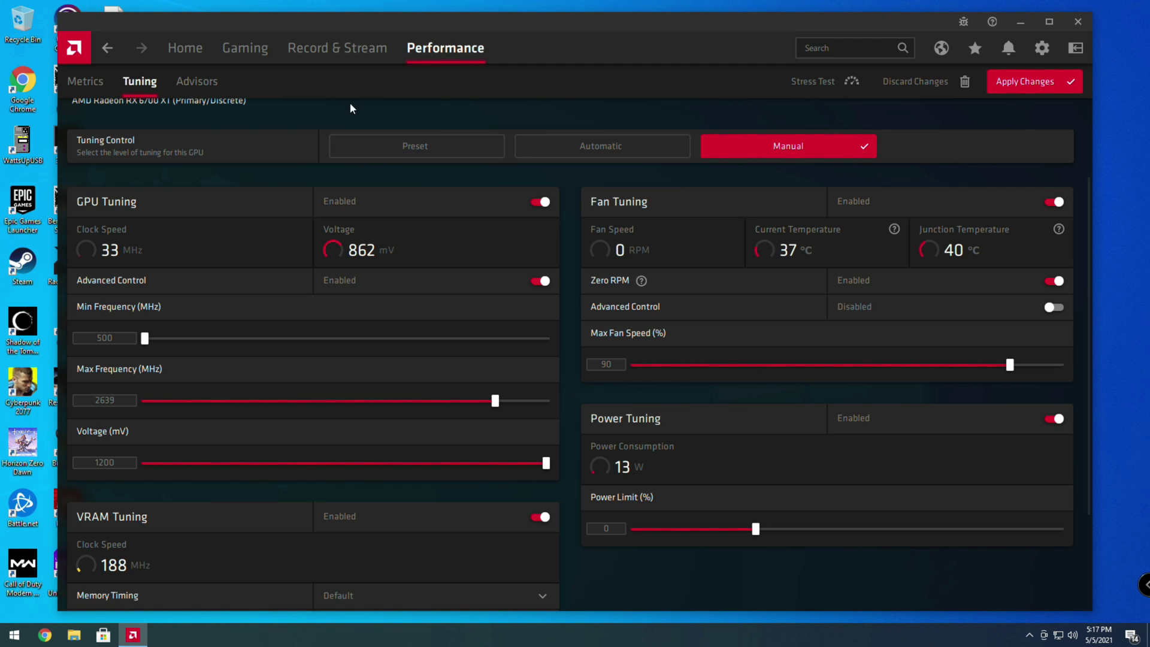
left_click(191, 79)
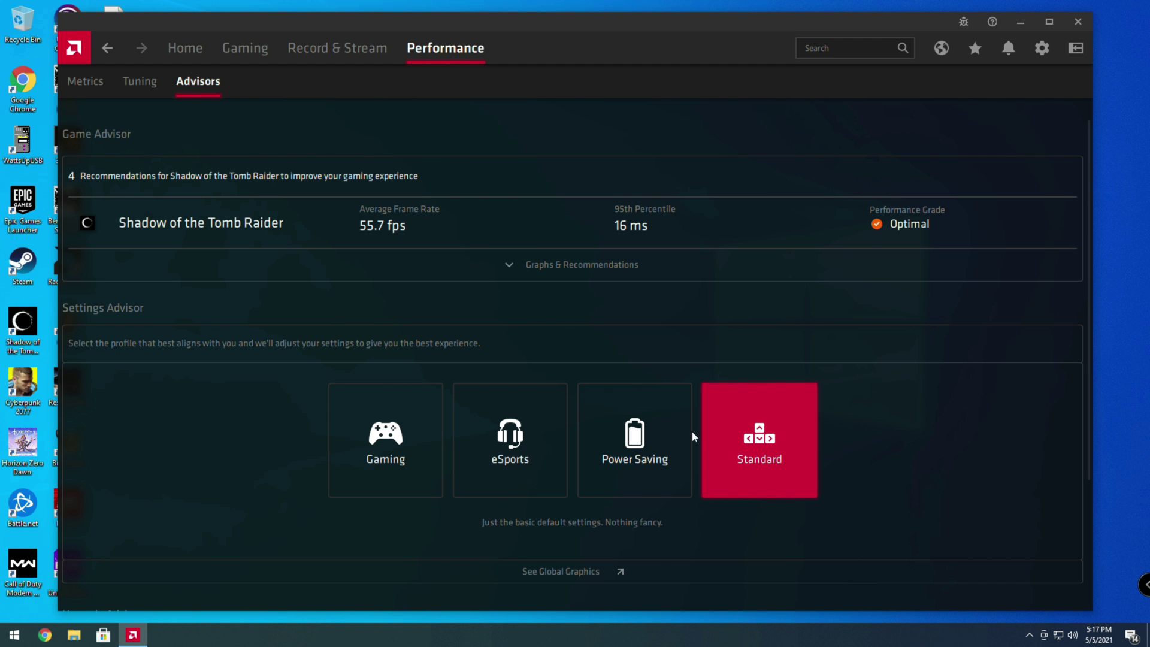
- Open Global Graphics and leave Wait for Vertical Refresh set to Always Off
scroll(613, 469, "down", 2)
scroll(579, 451, "down", 1)
left_click(587, 393)
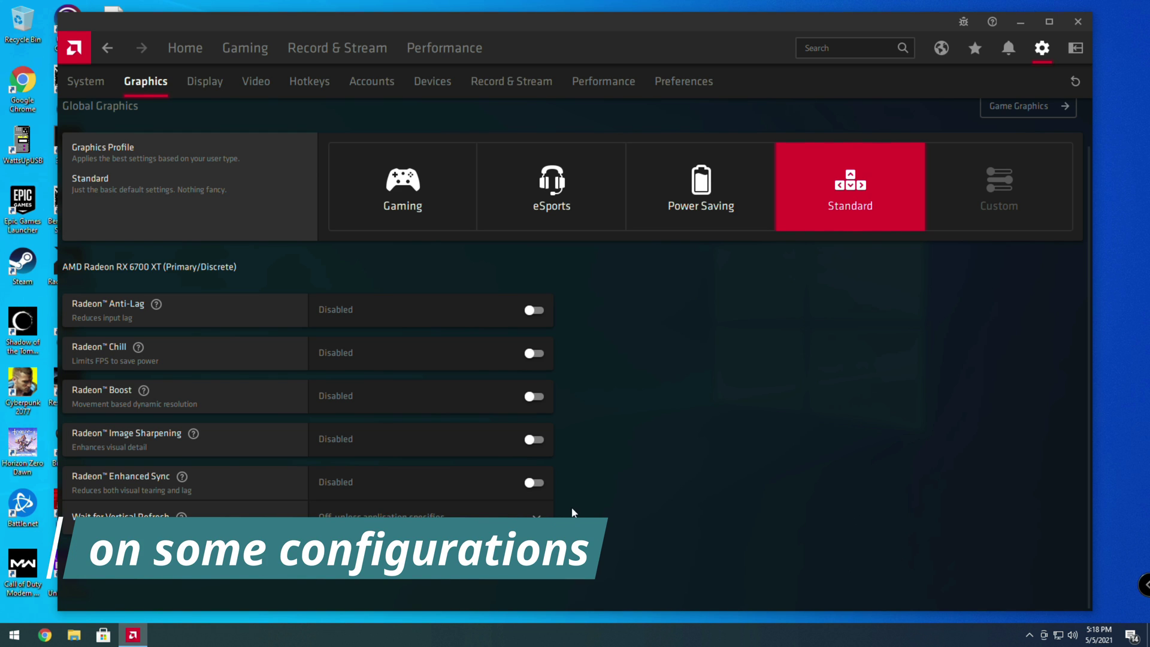
left_click(501, 516)
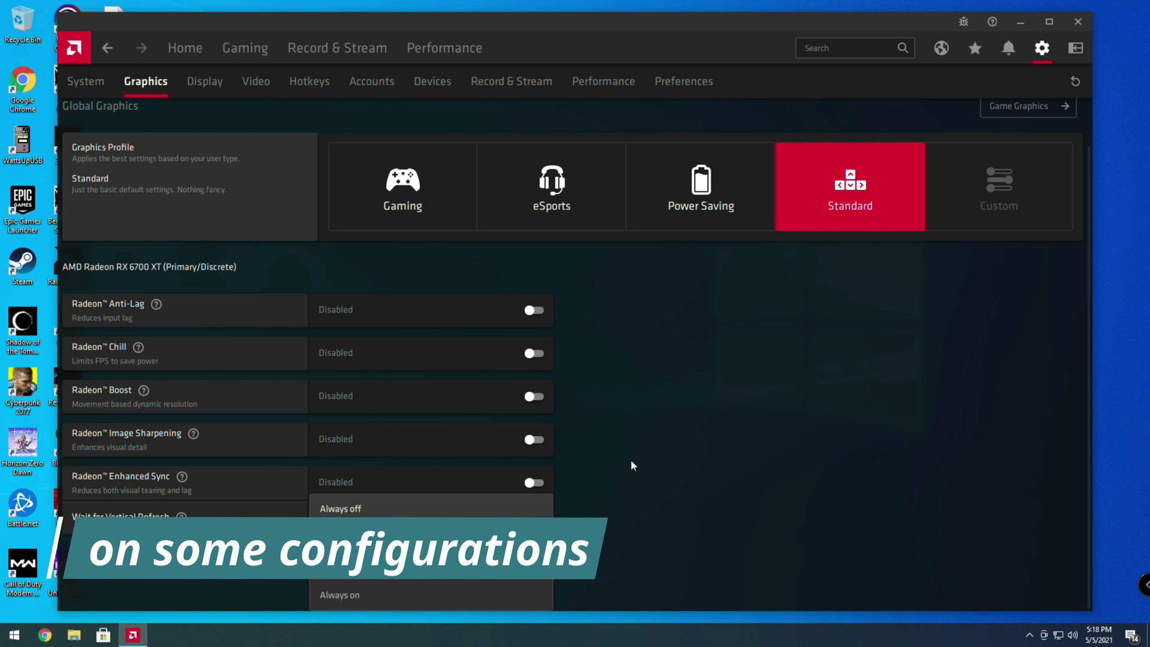
left_click(386, 508)
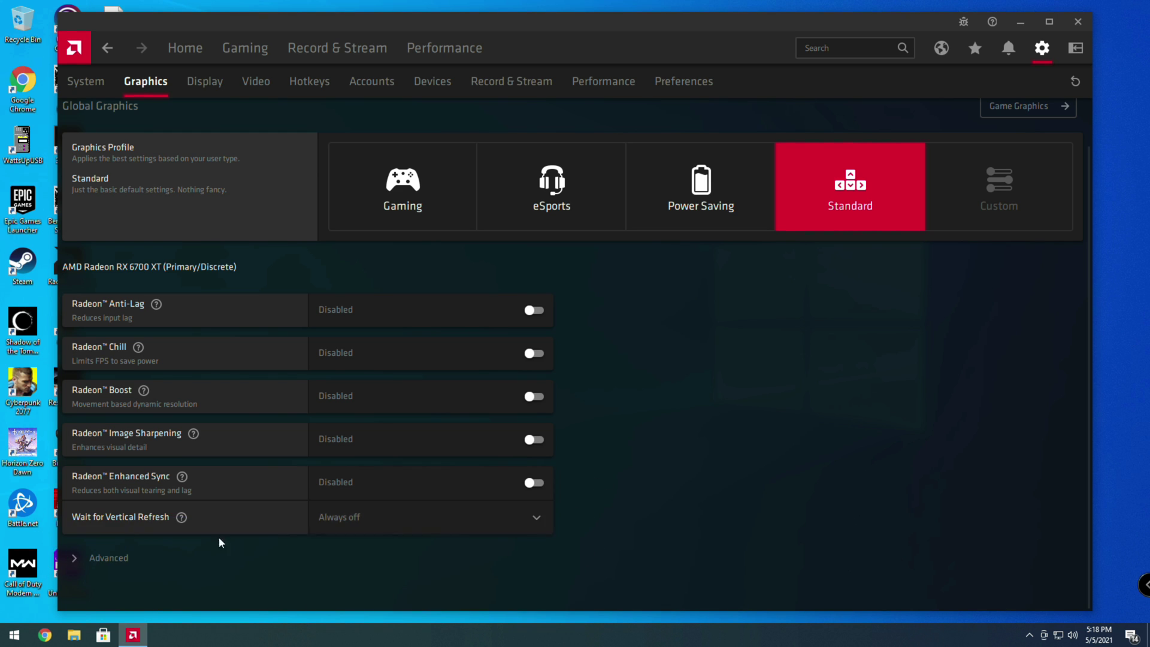
- Review the Advanced graphics settings, then switch to the Display settings page
left_click(106, 558)
scroll(264, 485, "down", 4)
scroll(257, 487, "down", 1)
scroll(254, 489, "down", 1)
scroll(254, 491, "down", 2)
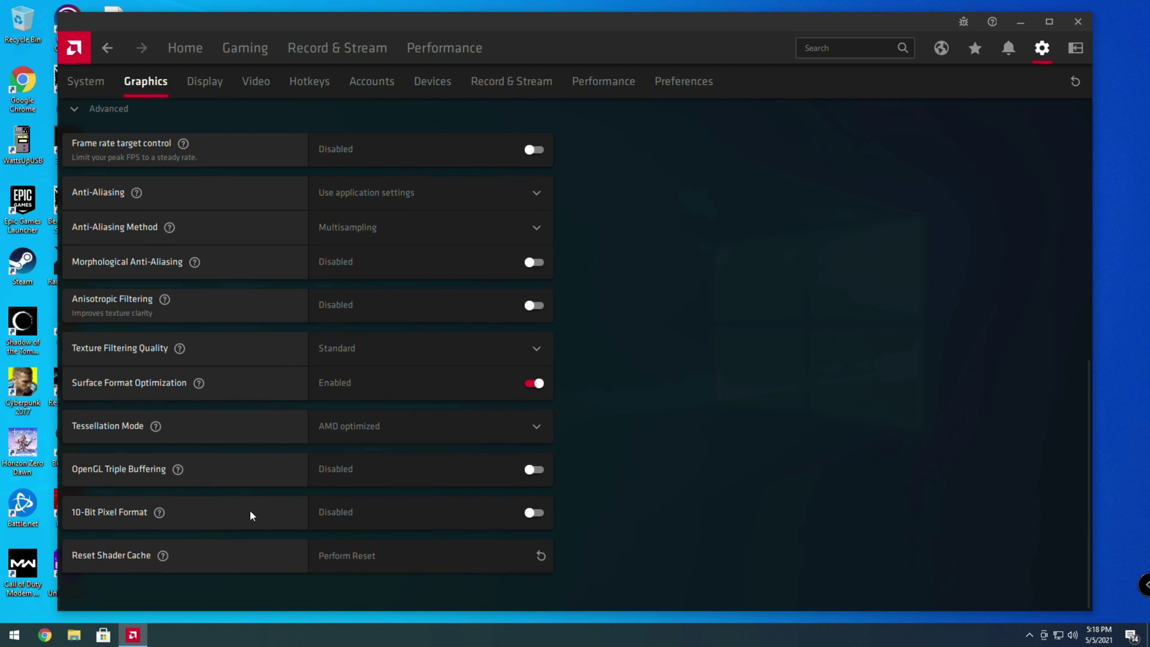
scroll(684, 426, "up", 5)
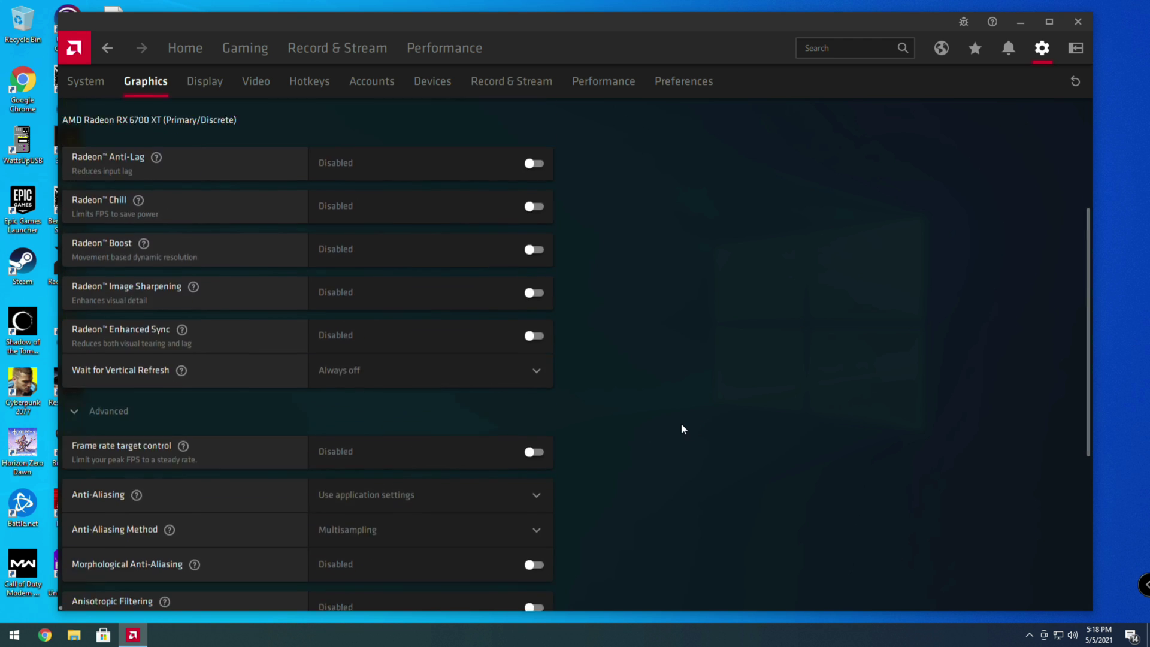
scroll(685, 425, "up", 3)
left_click(205, 80)
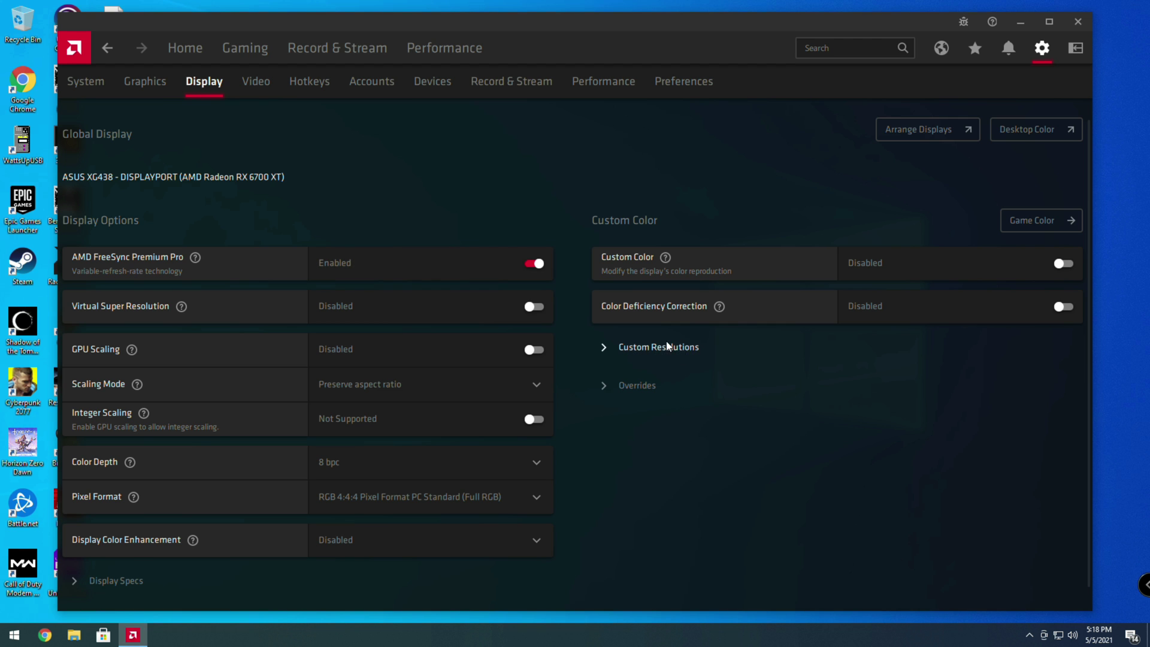
- Expand Overrides and accept the license agreement to unlock the display overrides
left_click(634, 386)
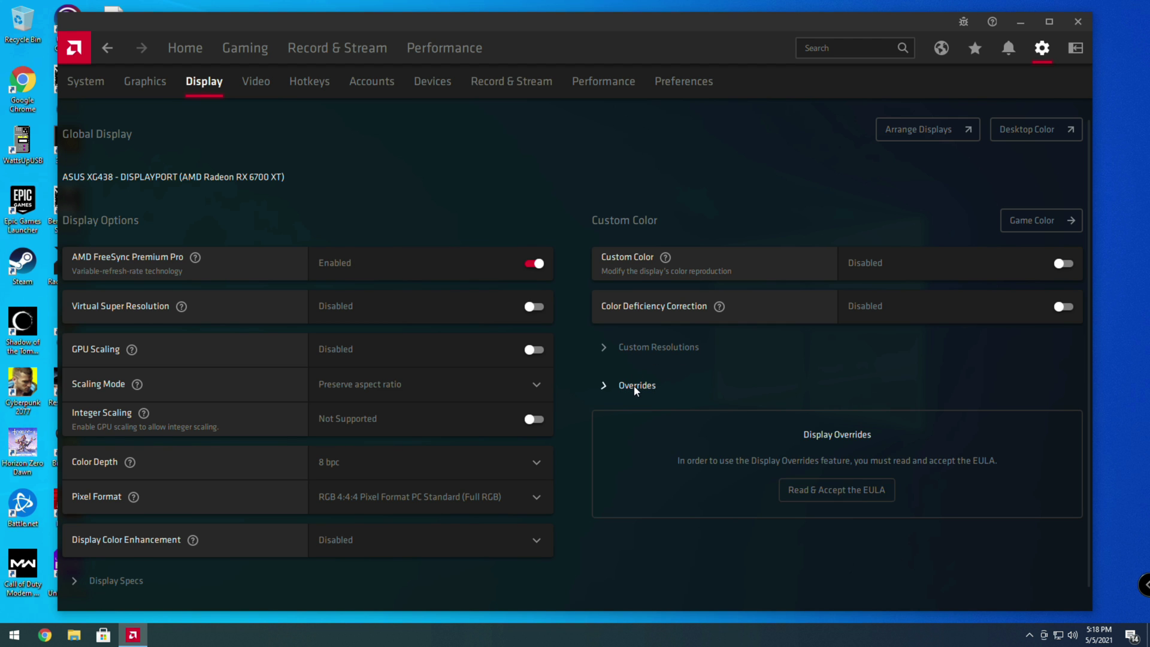
left_click(826, 491)
left_click(646, 439)
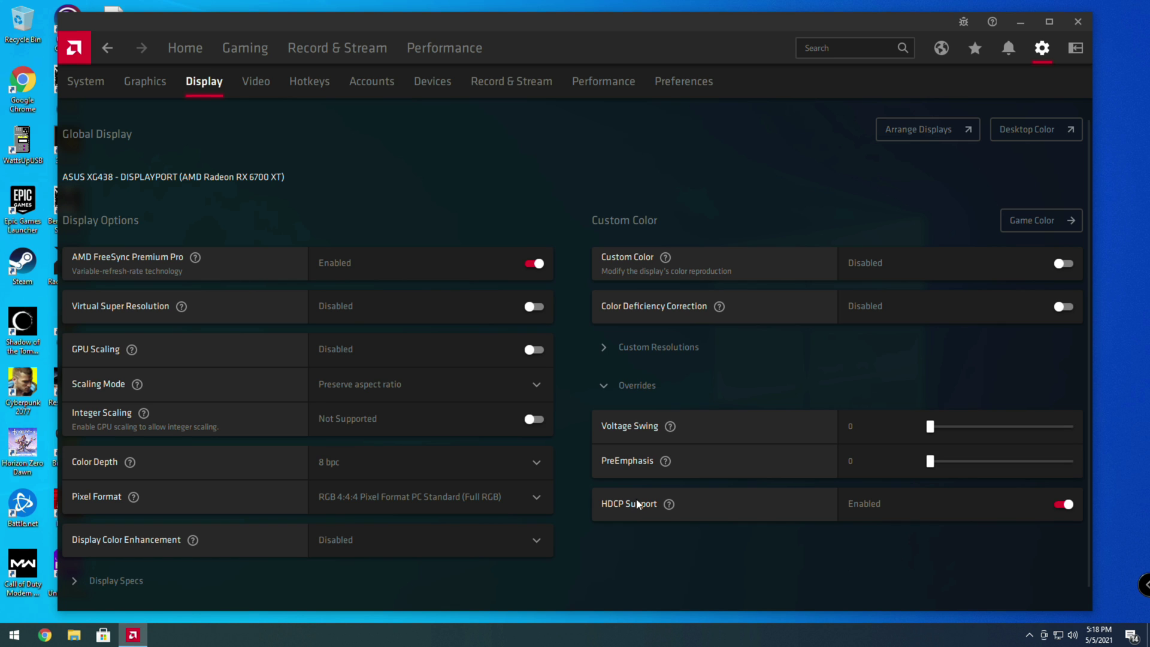
- Expand Custom Resolutions, then view the Video profiles and the Hotkeys shortcut list
left_click(655, 350)
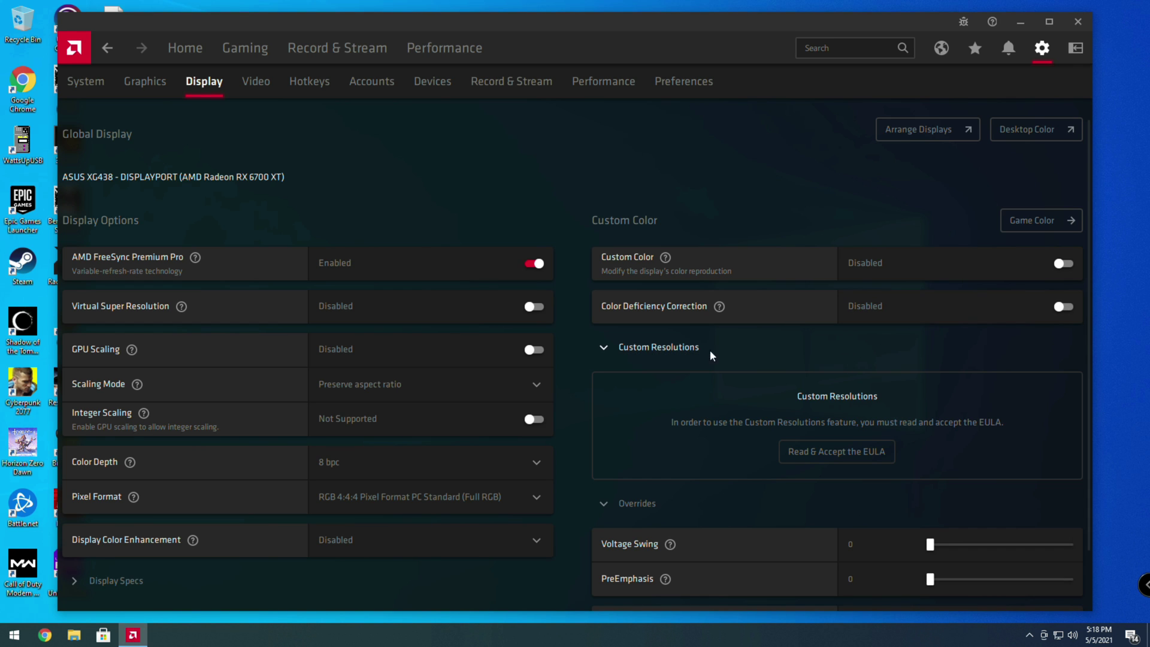
left_click(252, 84)
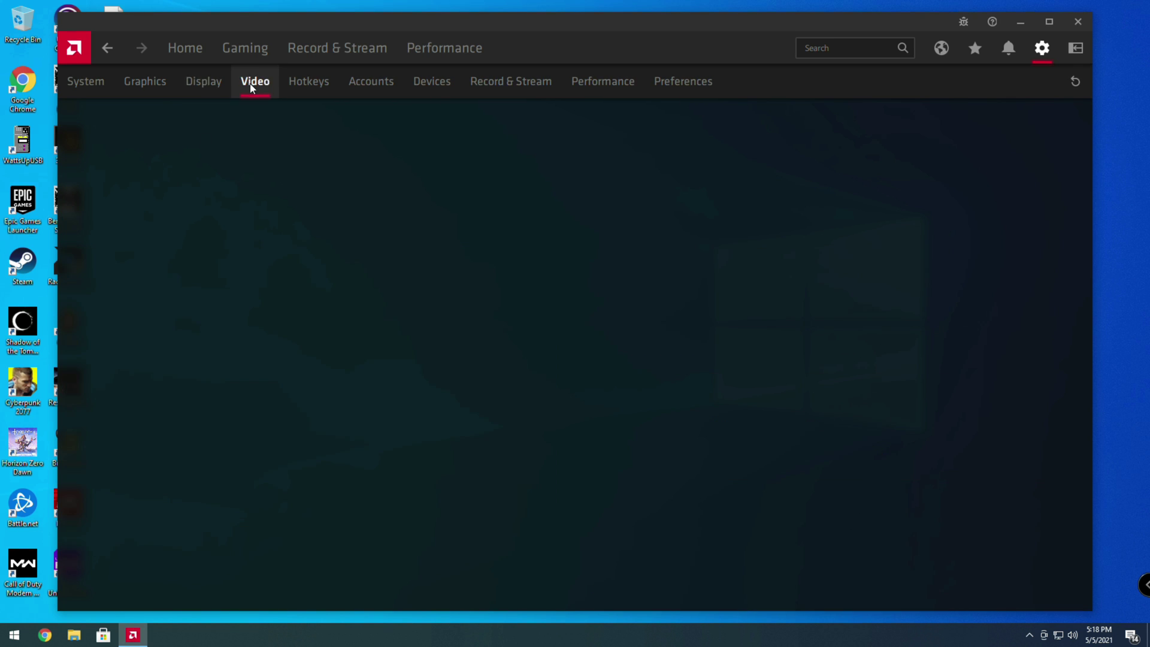
left_click(296, 89)
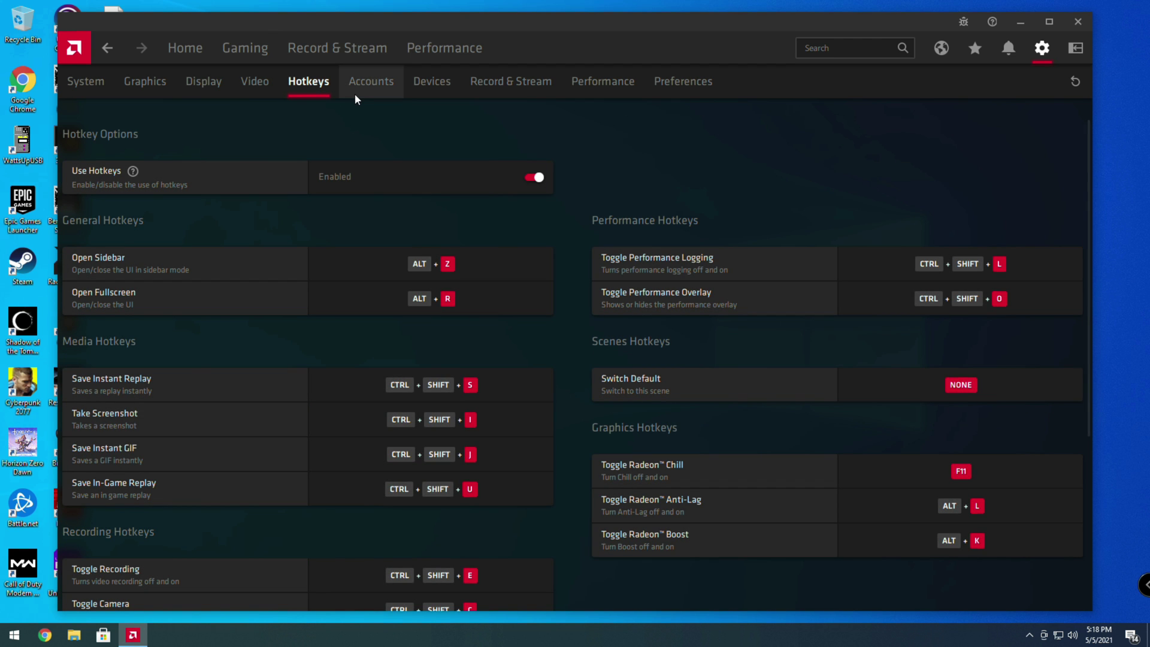